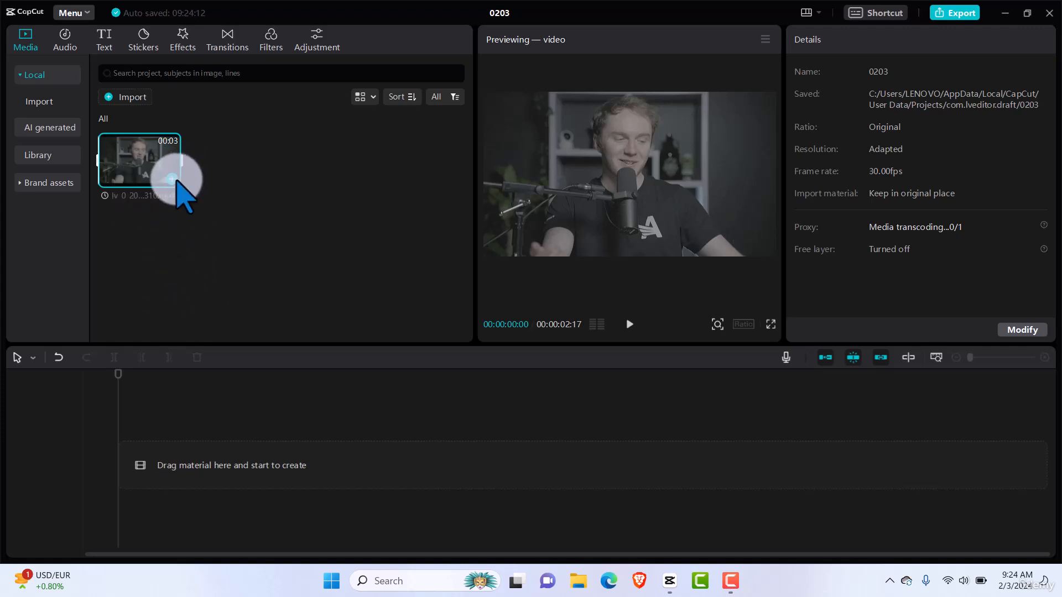
Add the imported clip to the timeline, select it and preview it up to 00:00:01:25.
click(172, 179)
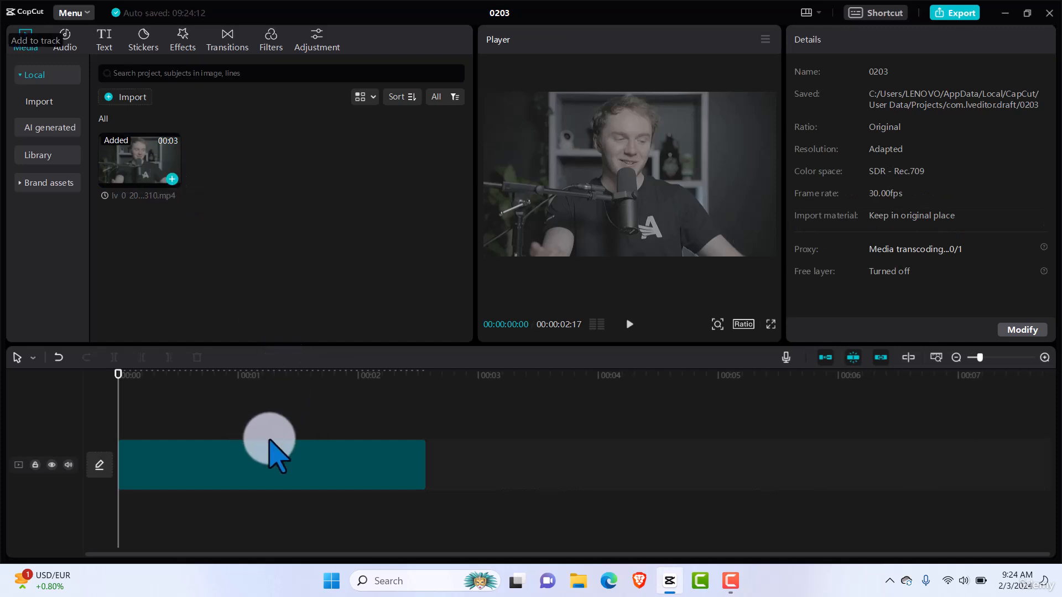
click(271, 442)
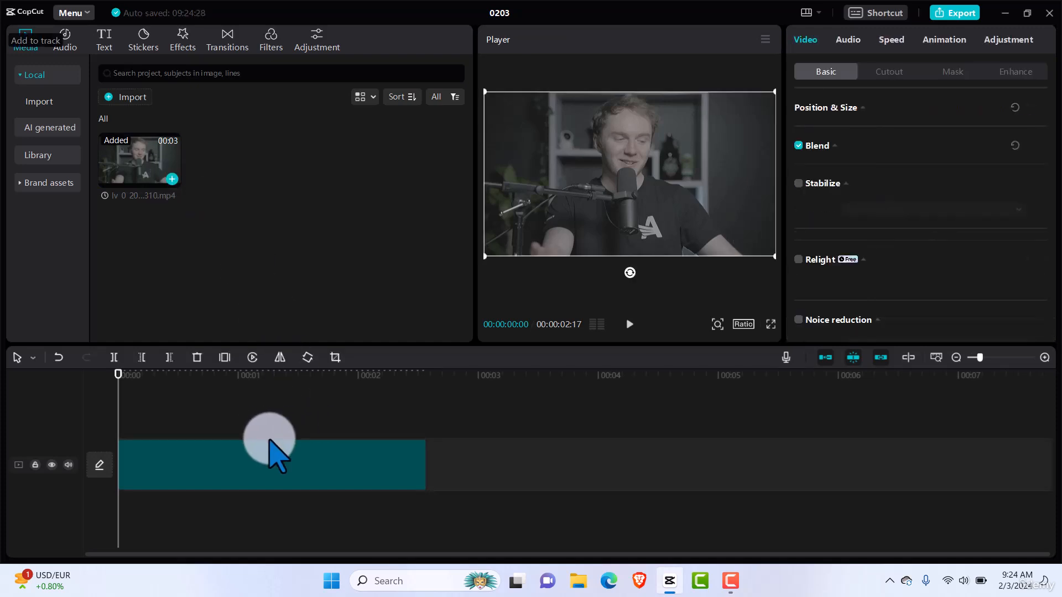
key(space)
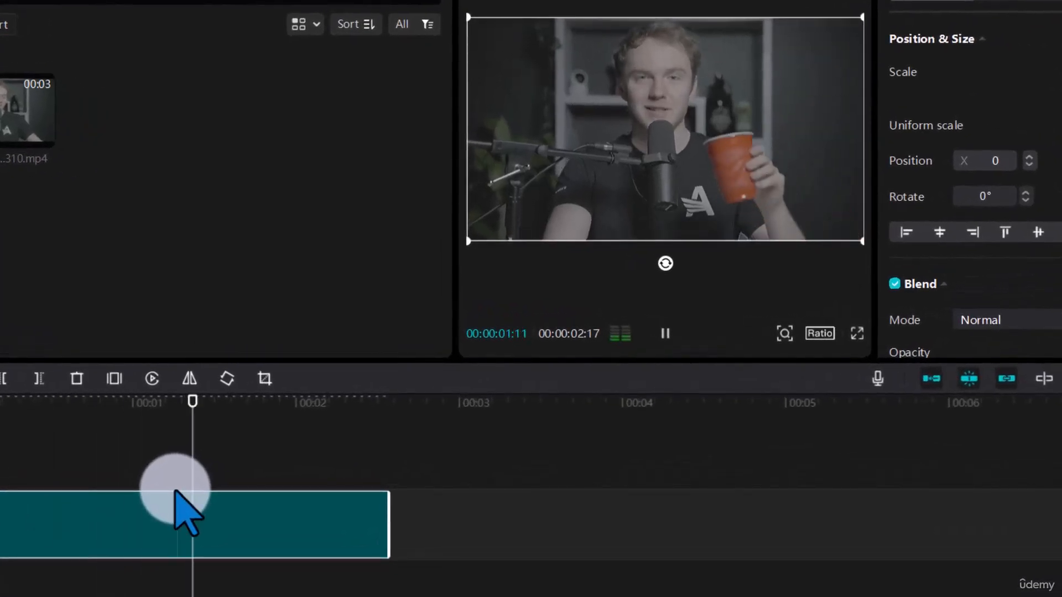
key(space)
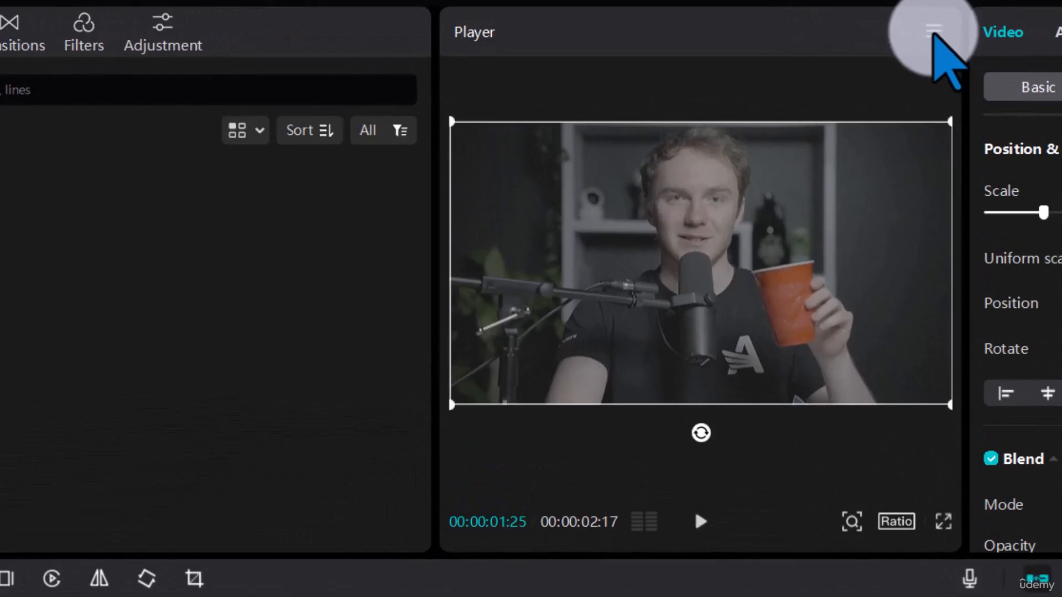
Turn on the color oscilloscope in the player and check the clip's exposure on the scopes.
click(934, 34)
mouse_move(840, 80)
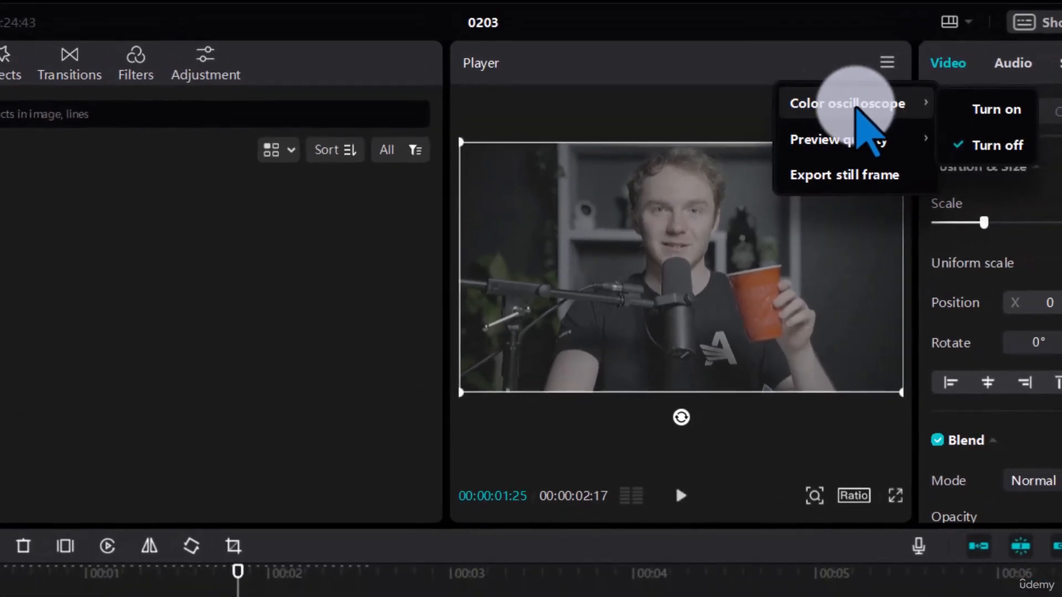
click(977, 109)
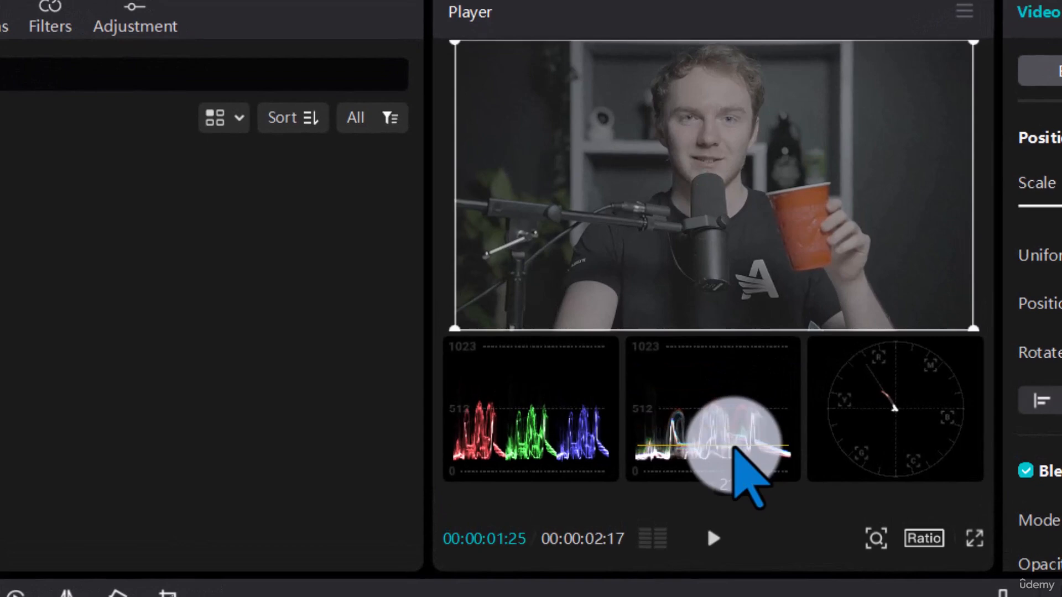
mouse_move(734, 447)
mouse_down()
mouse_move(742, 372)
mouse_move(695, 431)
mouse_move(758, 422)
mouse_move(699, 380)
mouse_move(760, 390)
mouse_move(736, 412)
mouse_move(736, 363)
mouse_move(737, 428)
mouse_up()
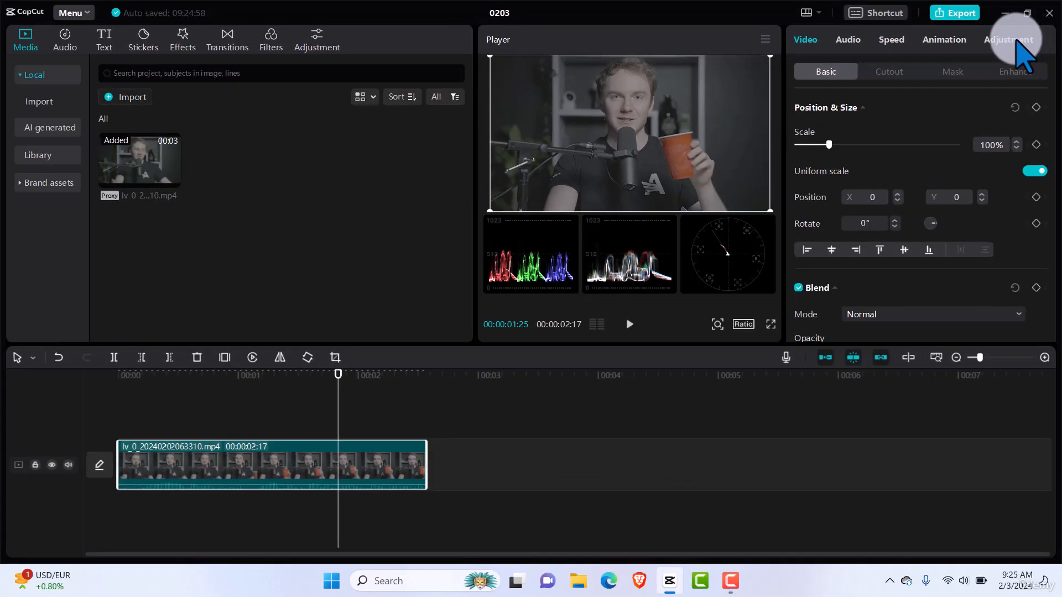
Add two control points to the clip's Brightness (Luma) curve, at its upper and lower quarter grid crossings.
click(1015, 41)
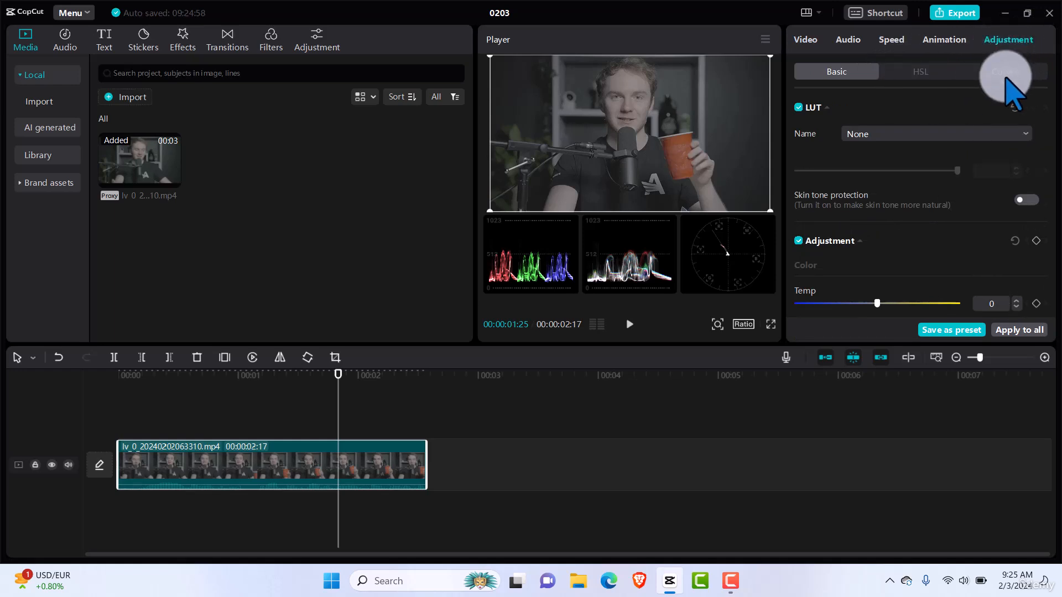
click(1005, 72)
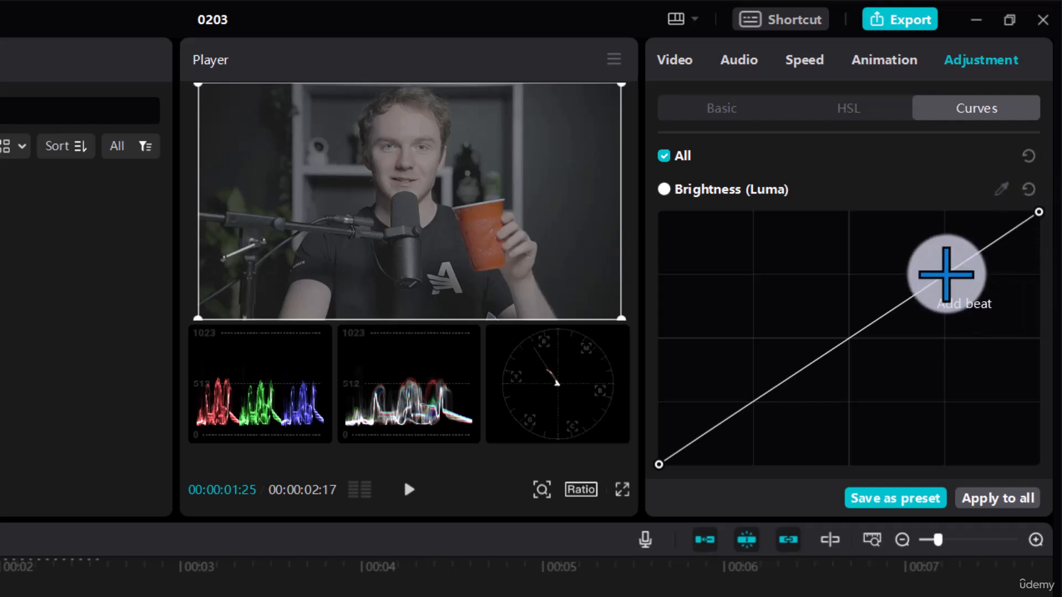
click(946, 273)
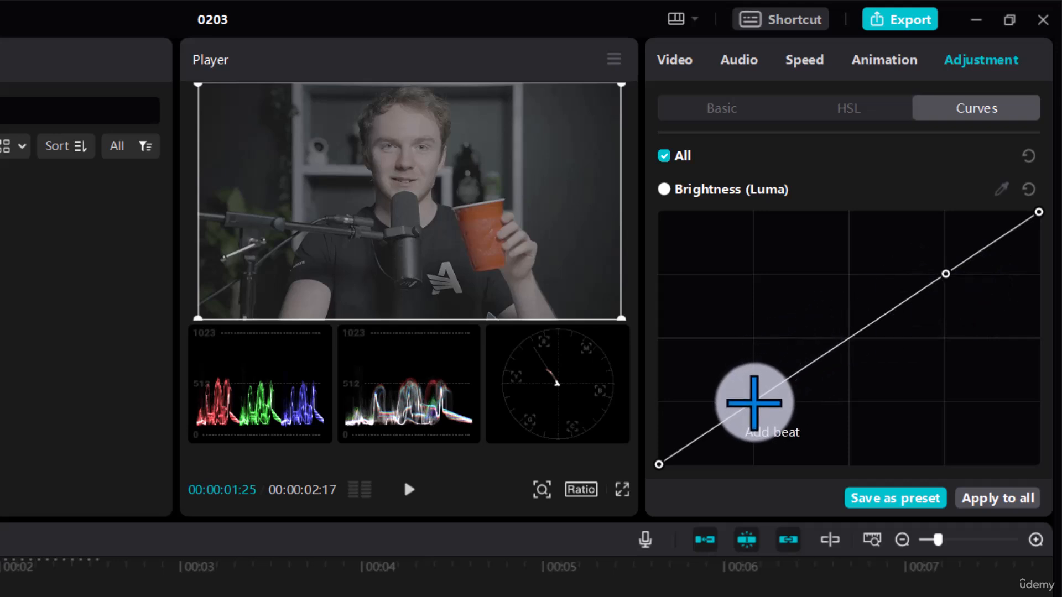
click(754, 403)
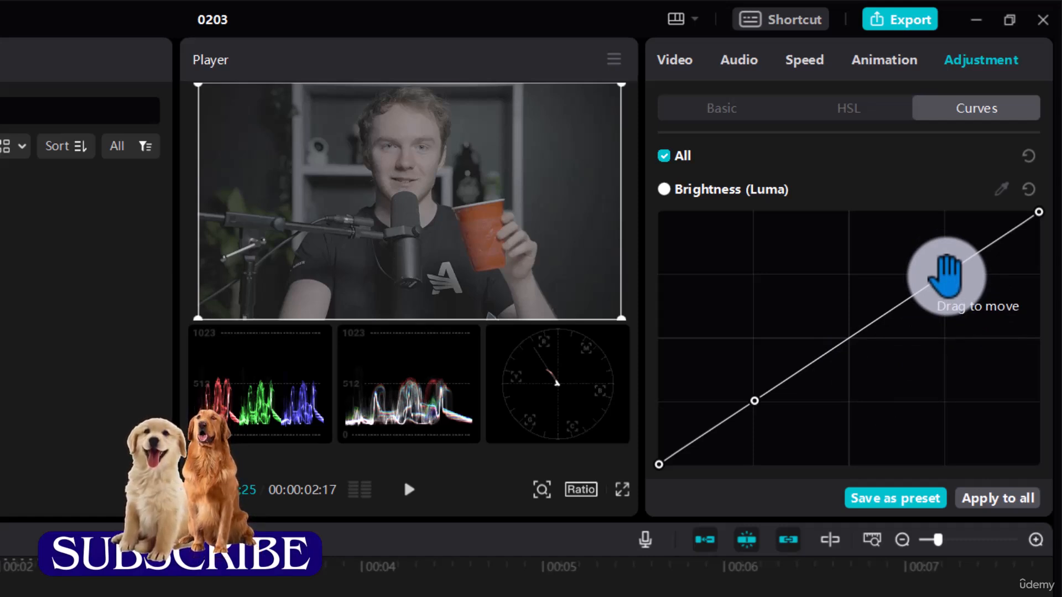
click(946, 275)
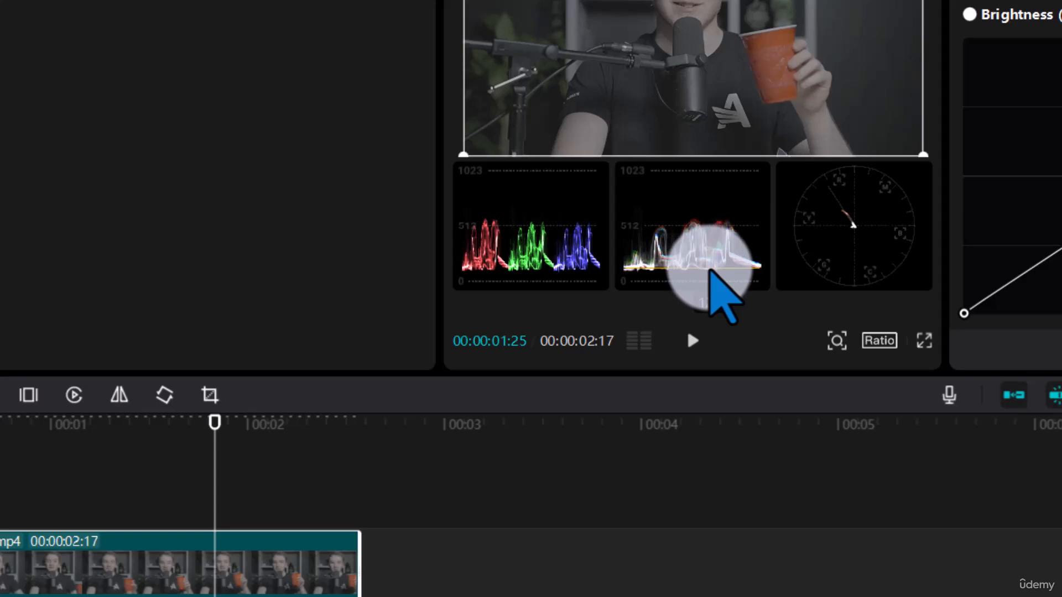
drag(709, 270, 709, 191)
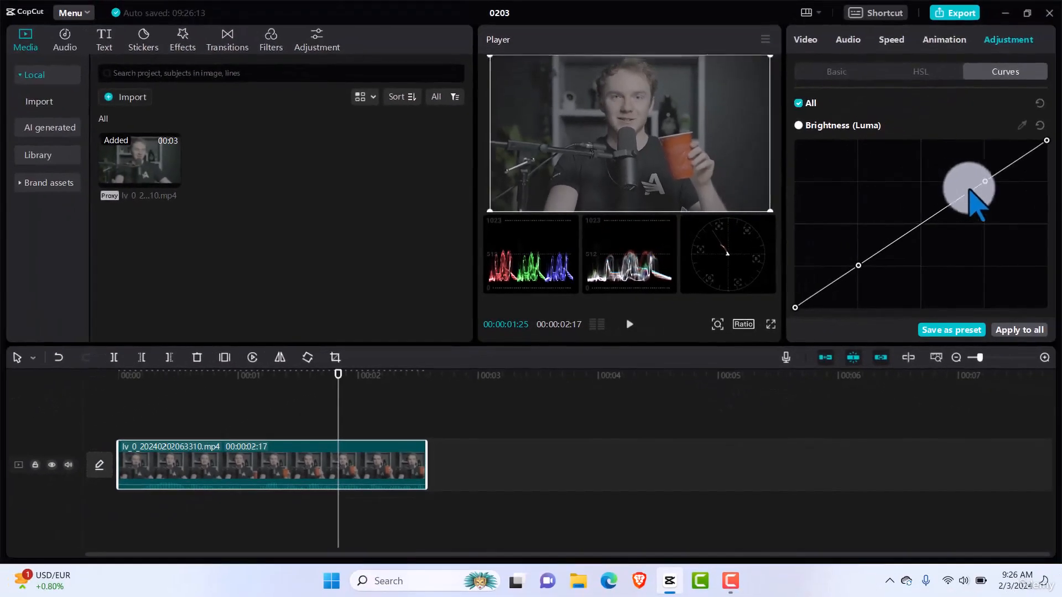
Raise the upper control point and lower the lower one on the luma curve to form a contrast S-curve.
mouse_move(984, 184)
mouse_down()
mouse_move(968, 155)
mouse_move(968, 178)
mouse_up()
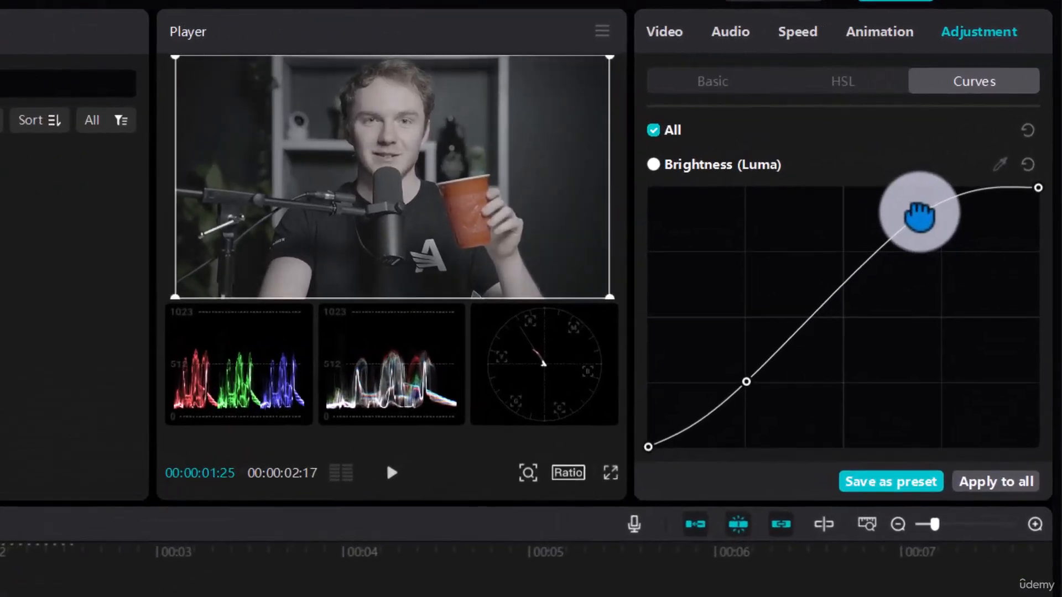
mouse_move(919, 216)
mouse_down()
mouse_move(962, 217)
mouse_move(926, 217)
mouse_up()
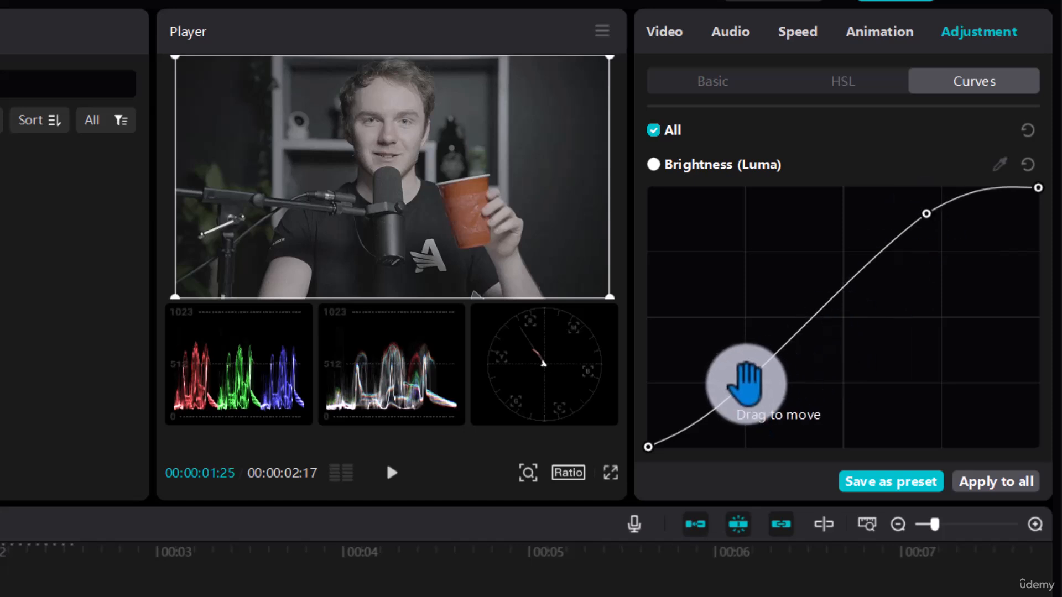
mouse_move(748, 386)
mouse_down()
mouse_move(763, 397)
mouse_move(757, 417)
mouse_move(756, 406)
mouse_up()
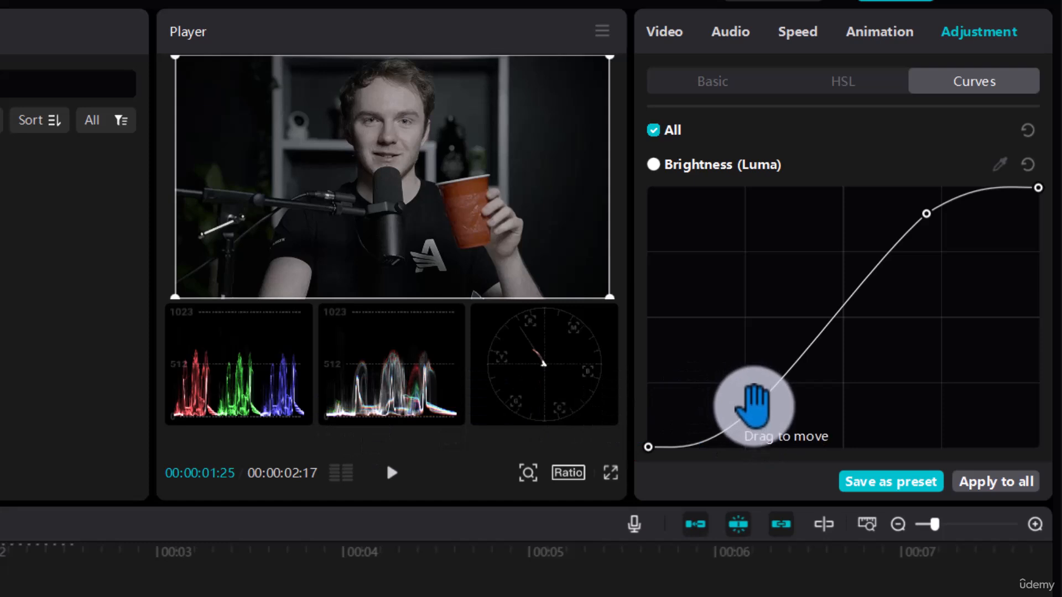
drag(754, 405, 752, 405)
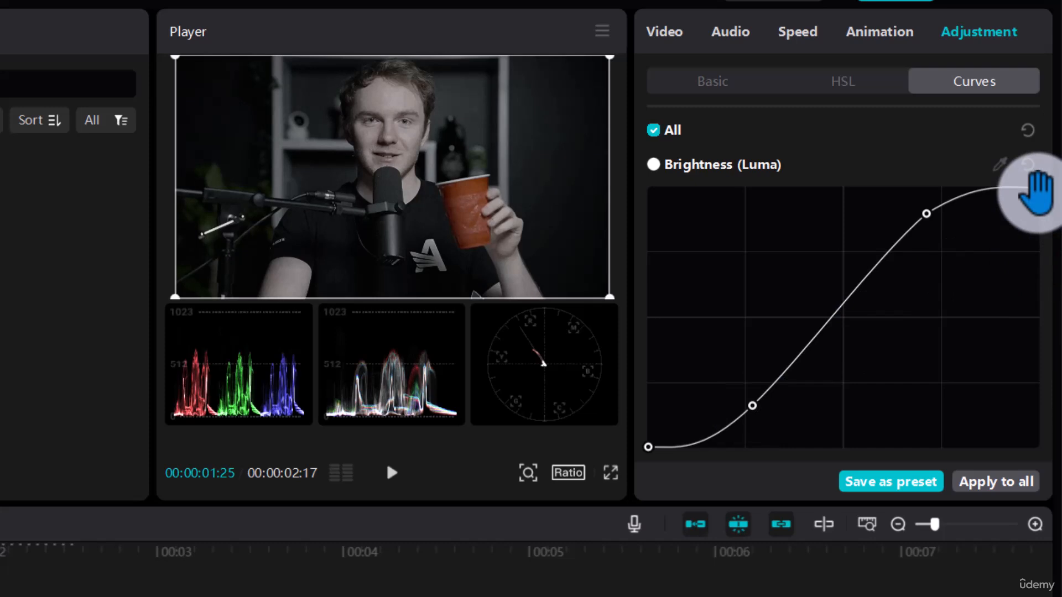
Pull the luma curve's white end point slightly down and lift its black end point slightly.
drag(1036, 191, 1036, 219)
drag(1035, 219, 1032, 207)
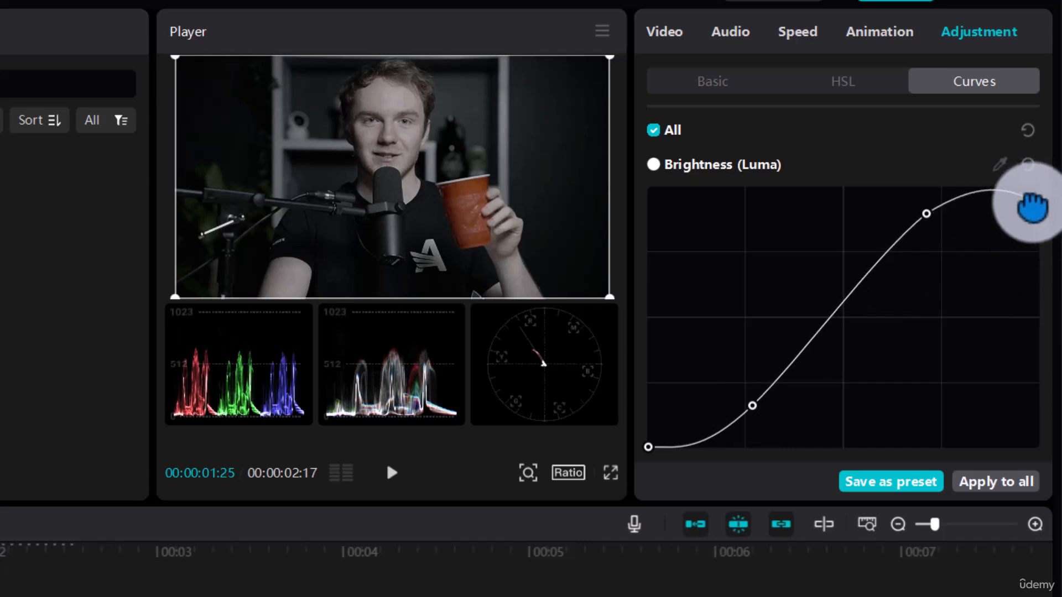
drag(1032, 208, 1032, 206)
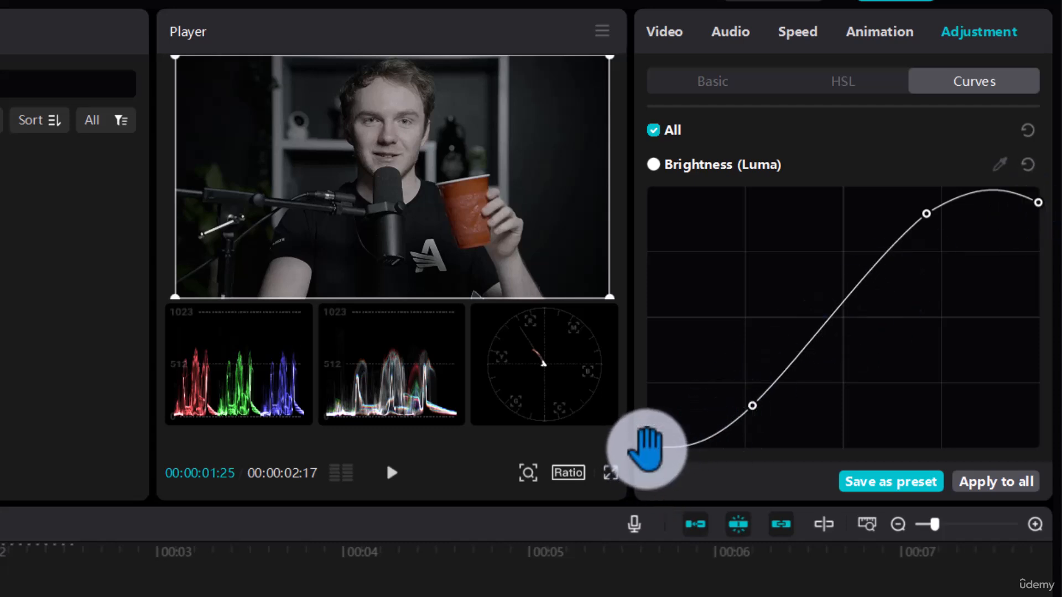
drag(646, 447, 647, 441)
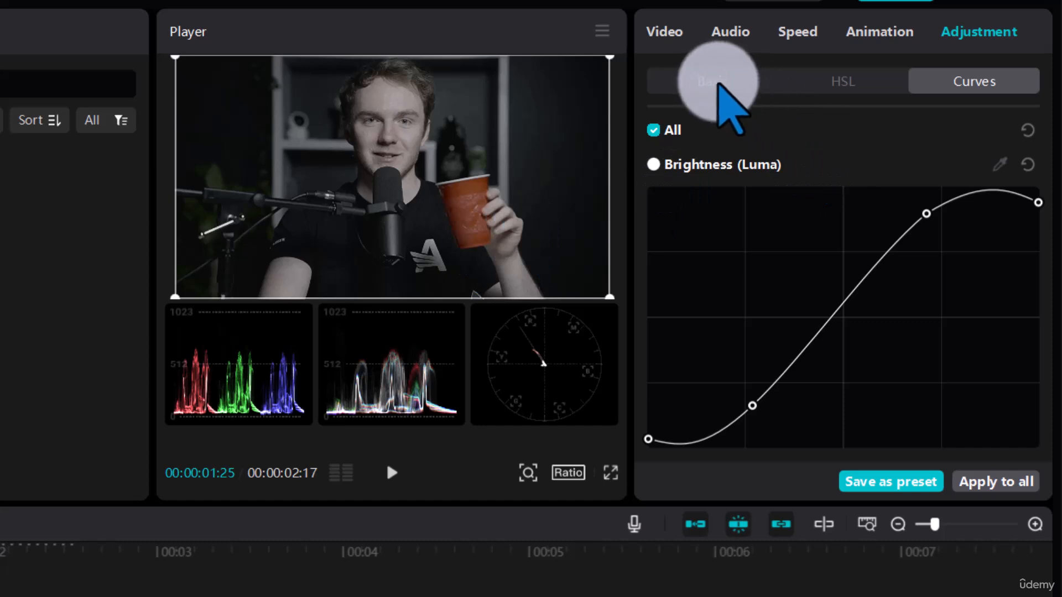
Set the clip's saturation to 50 in the basic color adjustments.
click(715, 85)
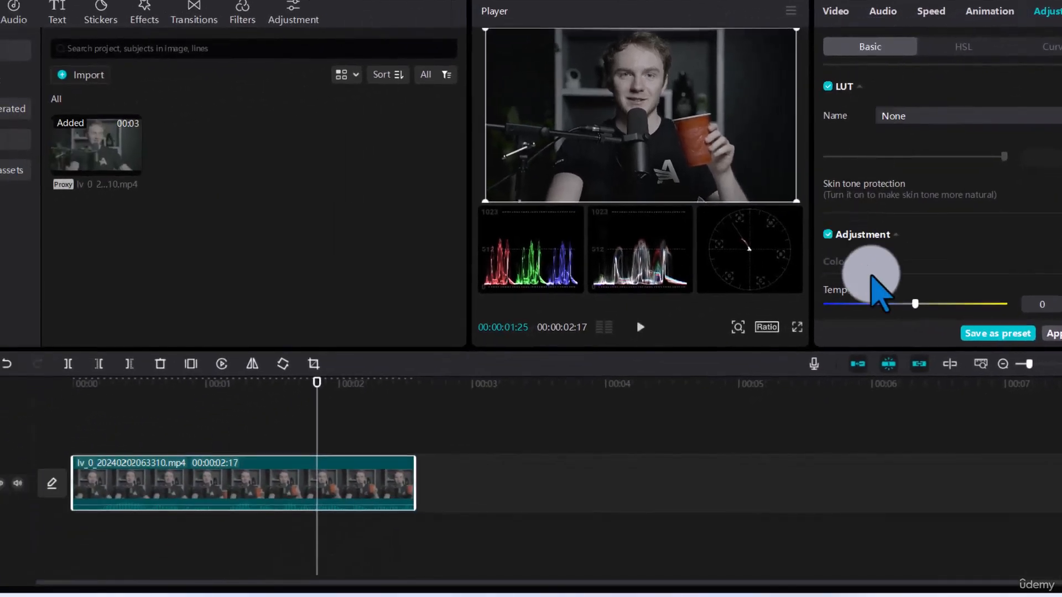
scroll(880, 292, down, 4)
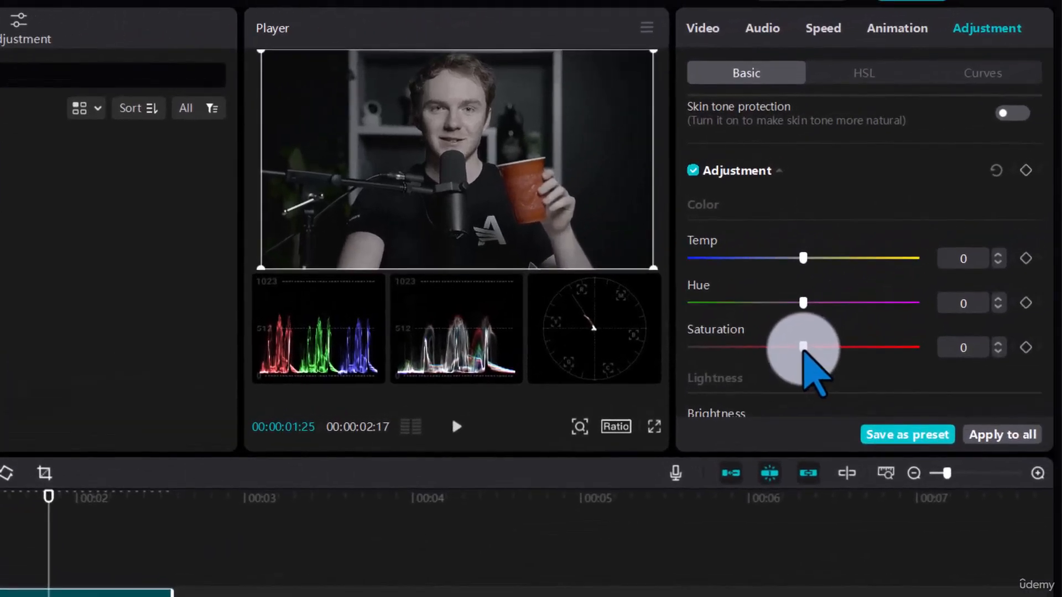
drag(803, 348, 934, 350)
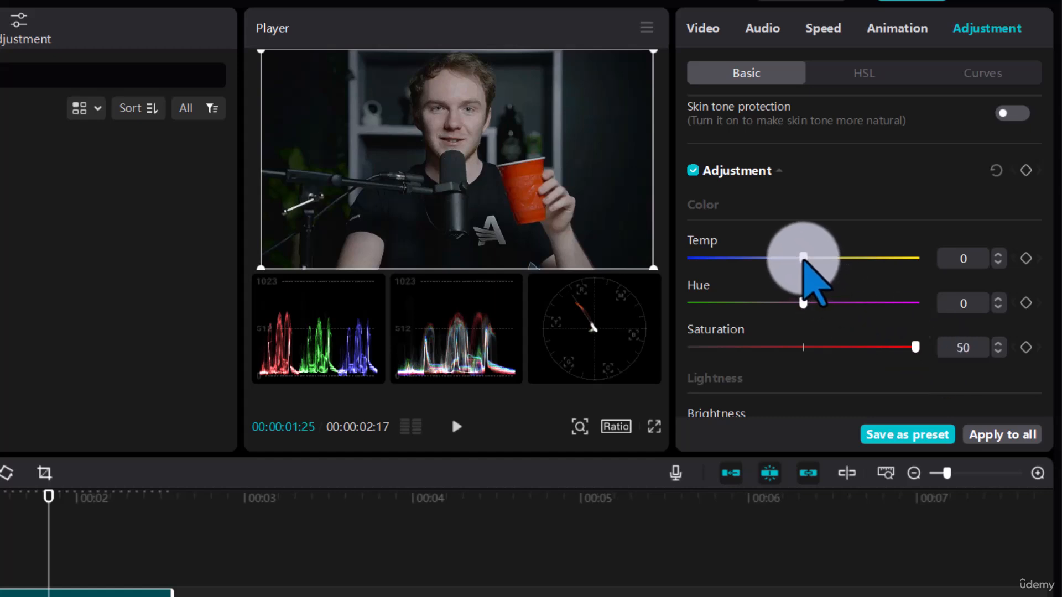
Set the clip's temperature to 19 and hue to 4, with skin tone protection turned on.
drag(803, 258, 842, 257)
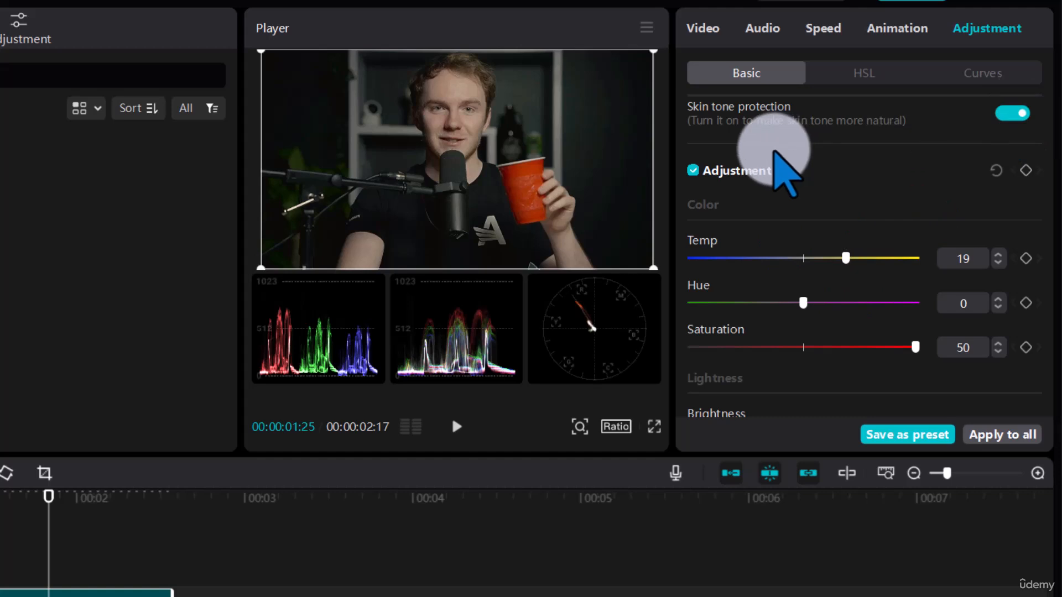
mouse_move(849, 264)
mouse_down()
mouse_move(831, 264)
mouse_move(844, 264)
mouse_up()
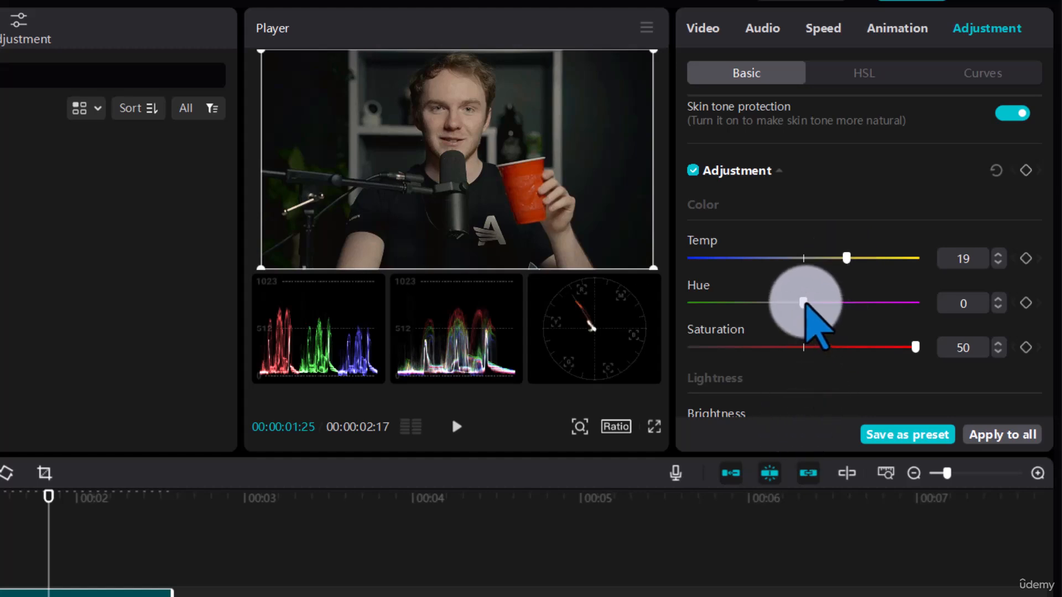
mouse_move(805, 303)
mouse_down()
mouse_move(896, 303)
mouse_move(782, 303)
mouse_move(794, 303)
mouse_up()
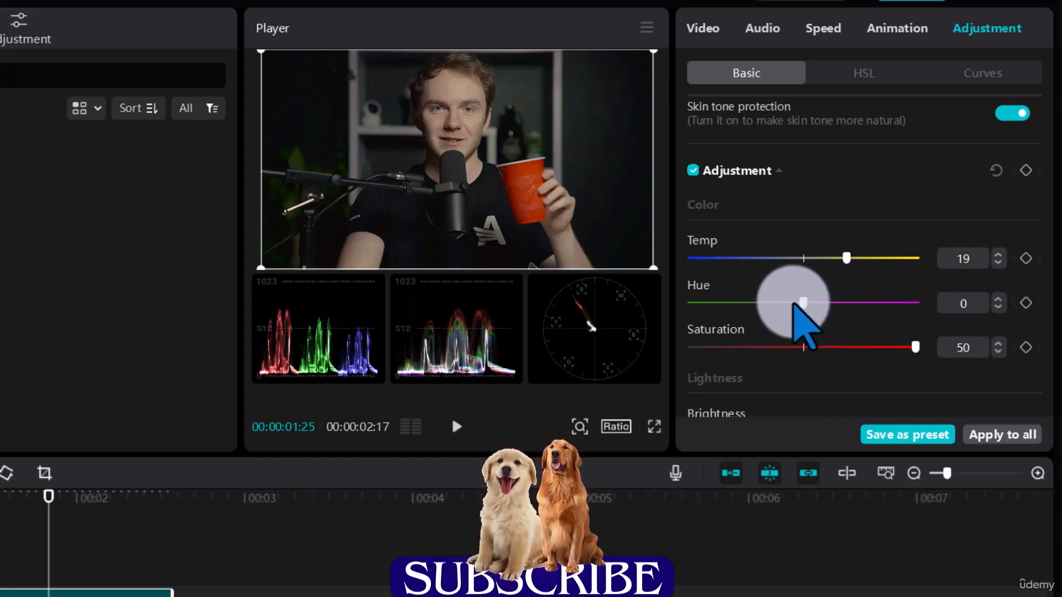
drag(797, 303, 812, 303)
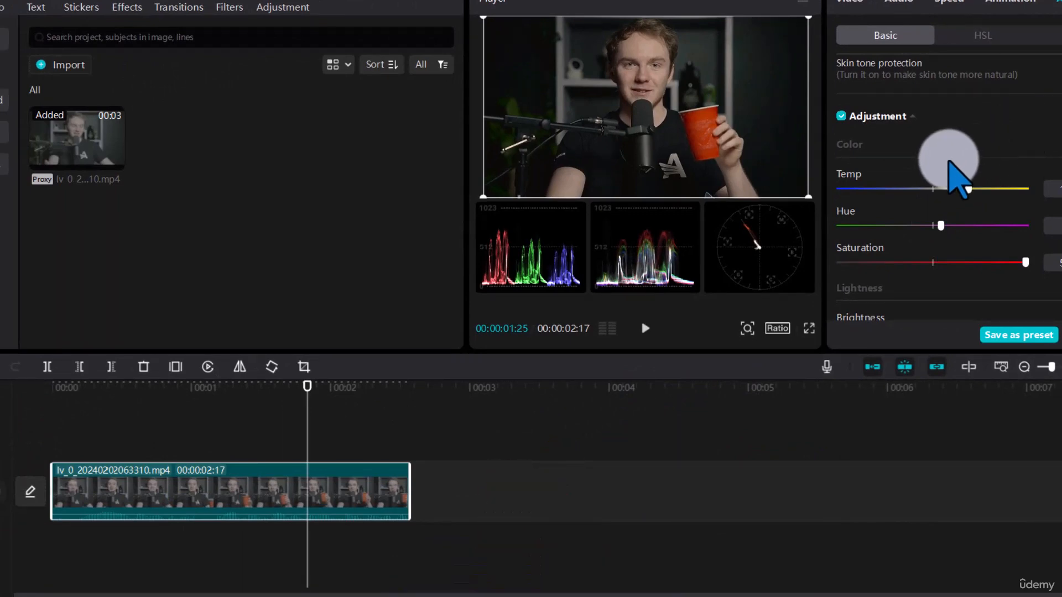
Set the clip's brightness to 7 and contrast to 7.
scroll(949, 160, down, 6)
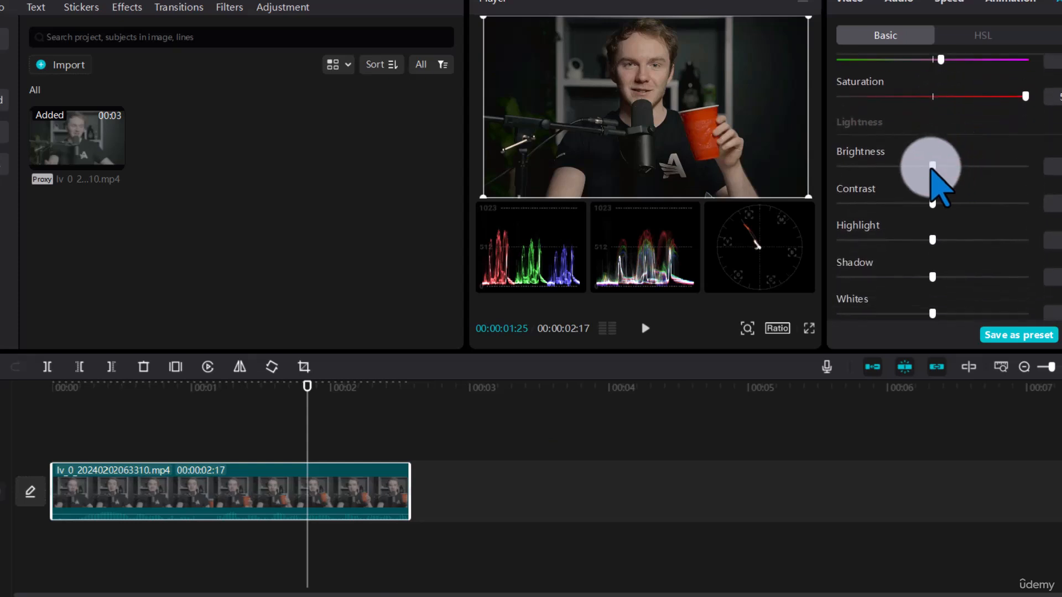
drag(932, 167, 952, 163)
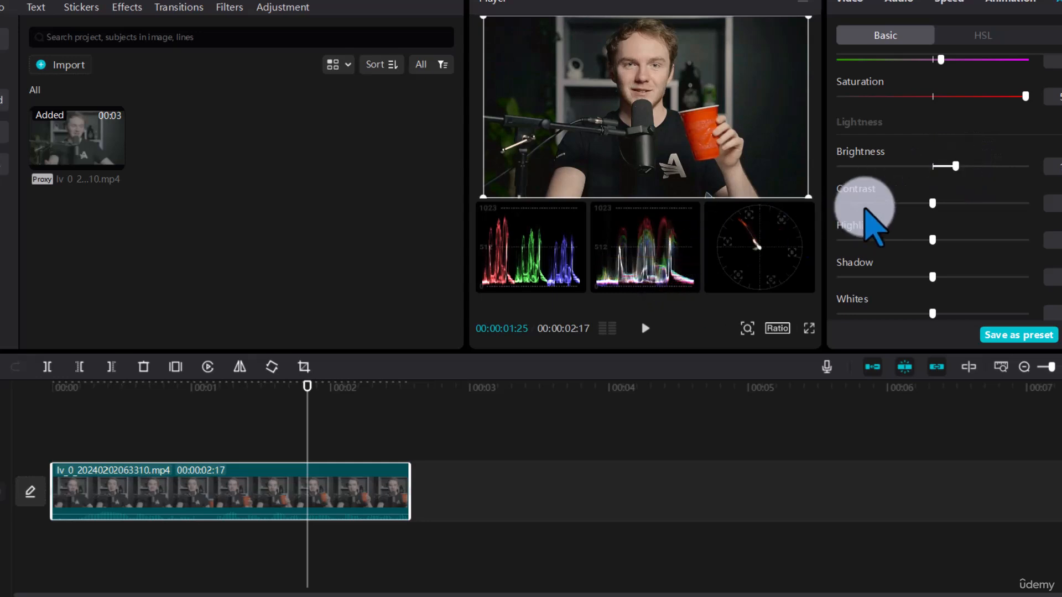
drag(952, 176, 942, 174)
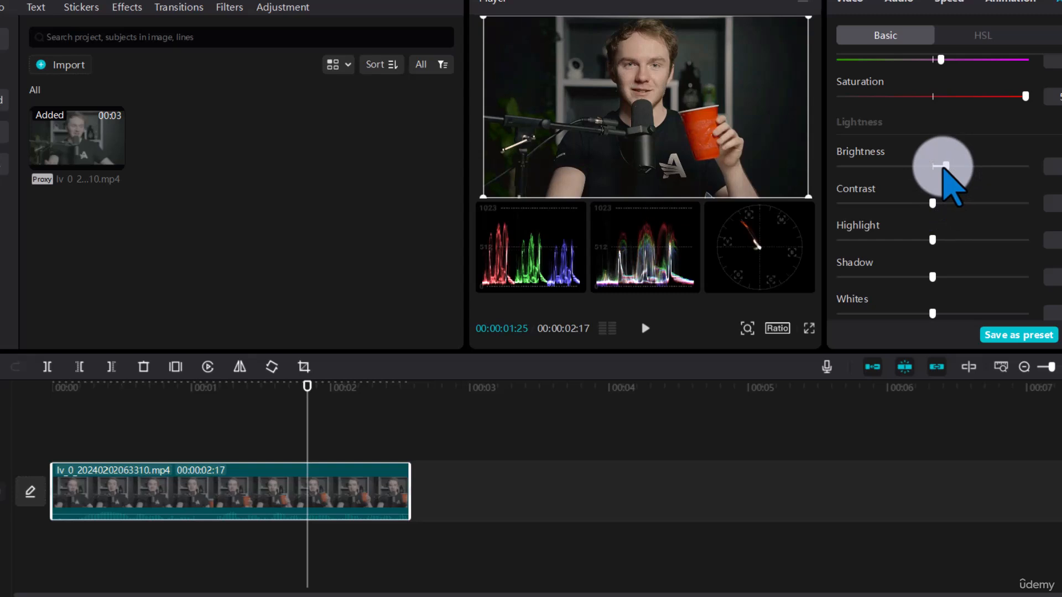
mouse_move(932, 203)
mouse_down()
mouse_move(909, 203)
mouse_move(943, 203)
mouse_up()
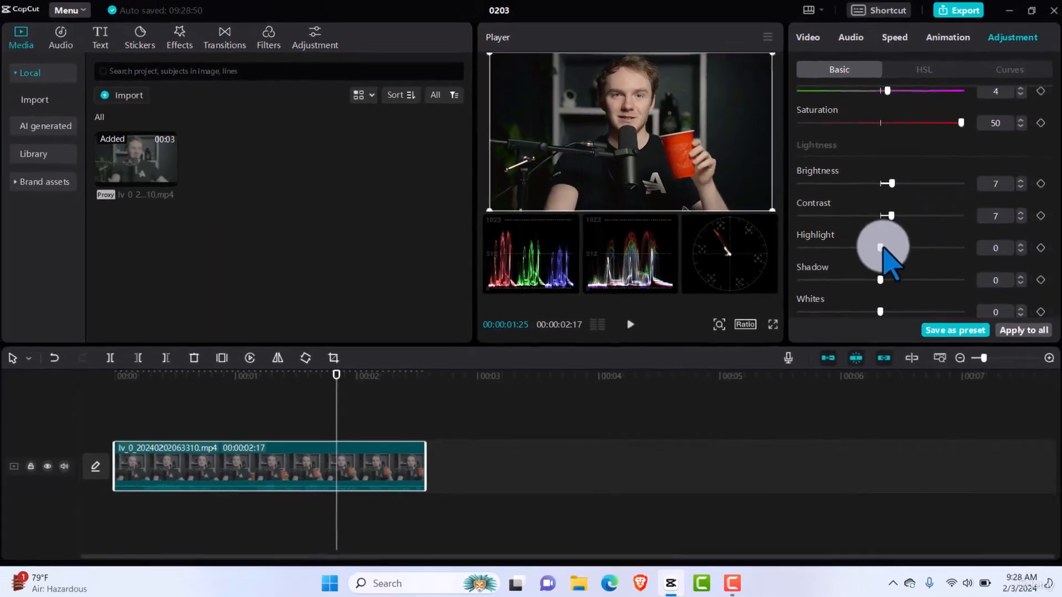
Set the clip's highlight to -10 and shadow to -7.
drag(877, 248, 860, 248)
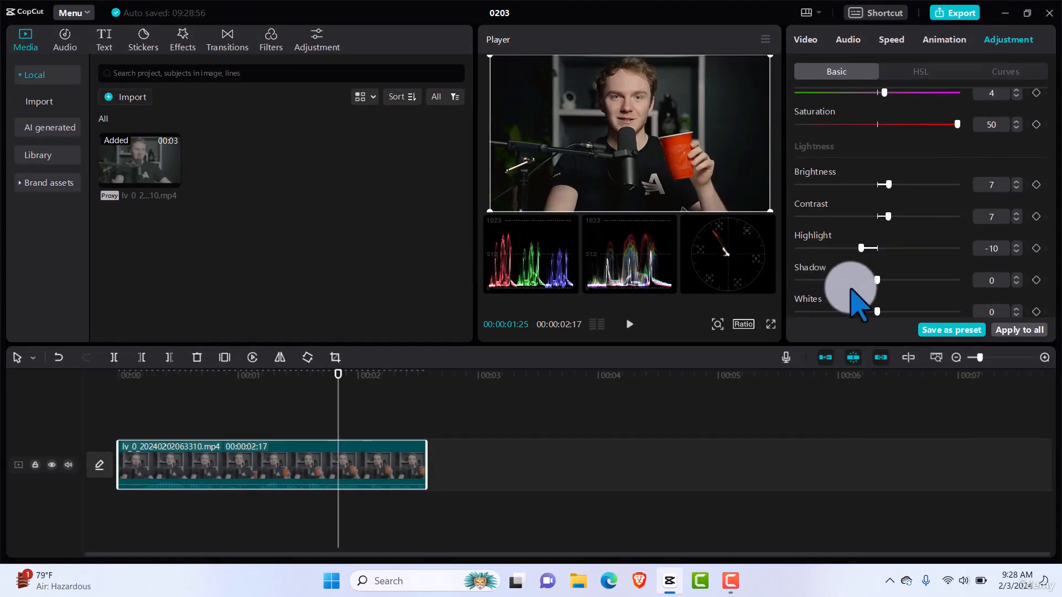
mouse_move(877, 279)
mouse_down()
mouse_move(881, 290)
mouse_move(900, 280)
mouse_move(880, 281)
mouse_up()
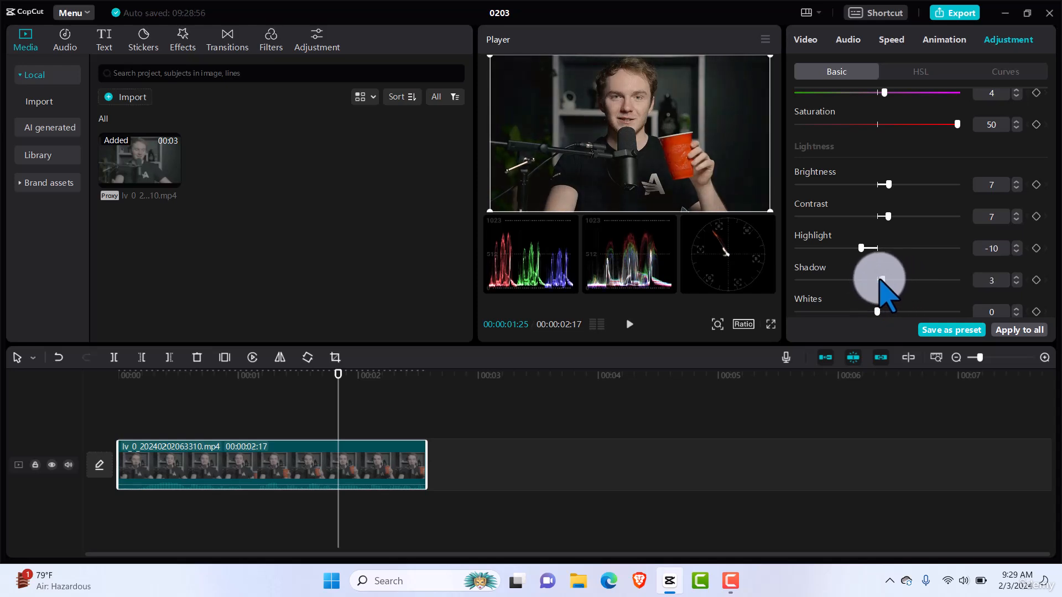
mouse_move(880, 279)
mouse_down()
mouse_move(873, 291)
mouse_move(864, 281)
mouse_up()
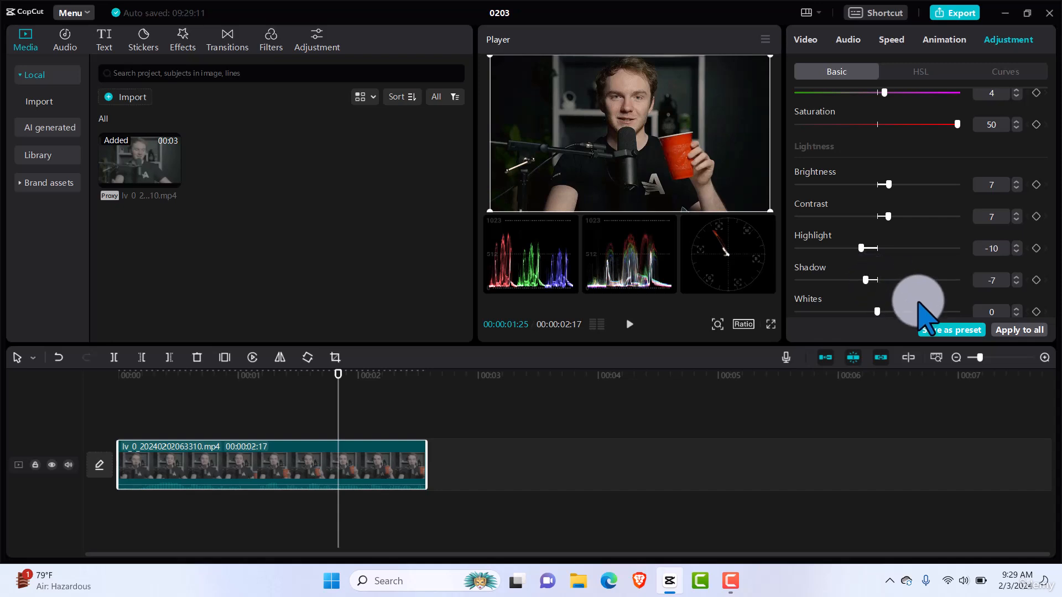
scroll(918, 305, up, 5)
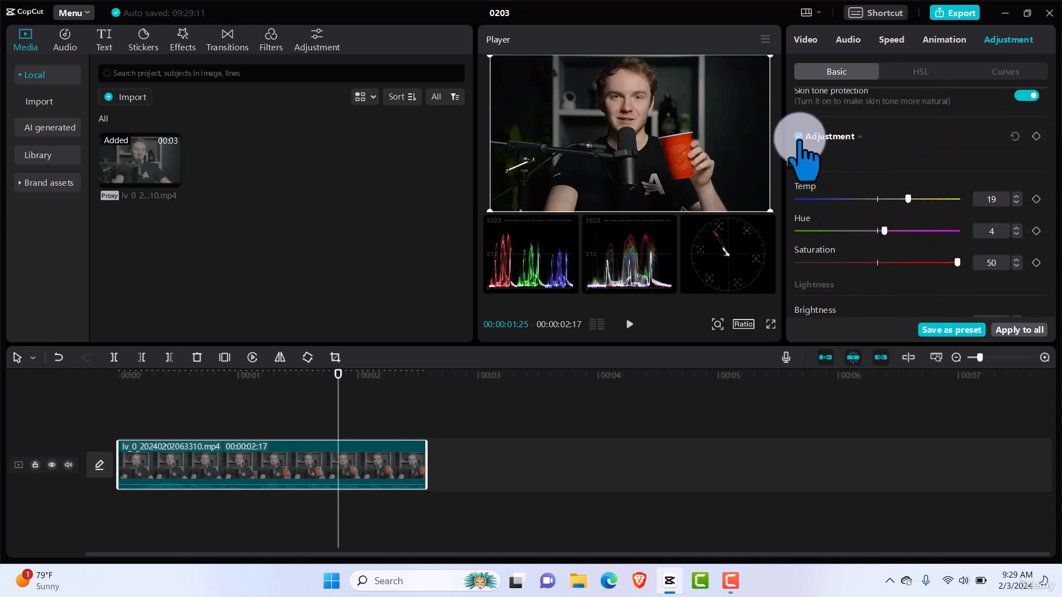
Compare the clip before and after grading by switching its basic adjustments off and on again.
click(798, 136)
click(798, 137)
click(798, 136)
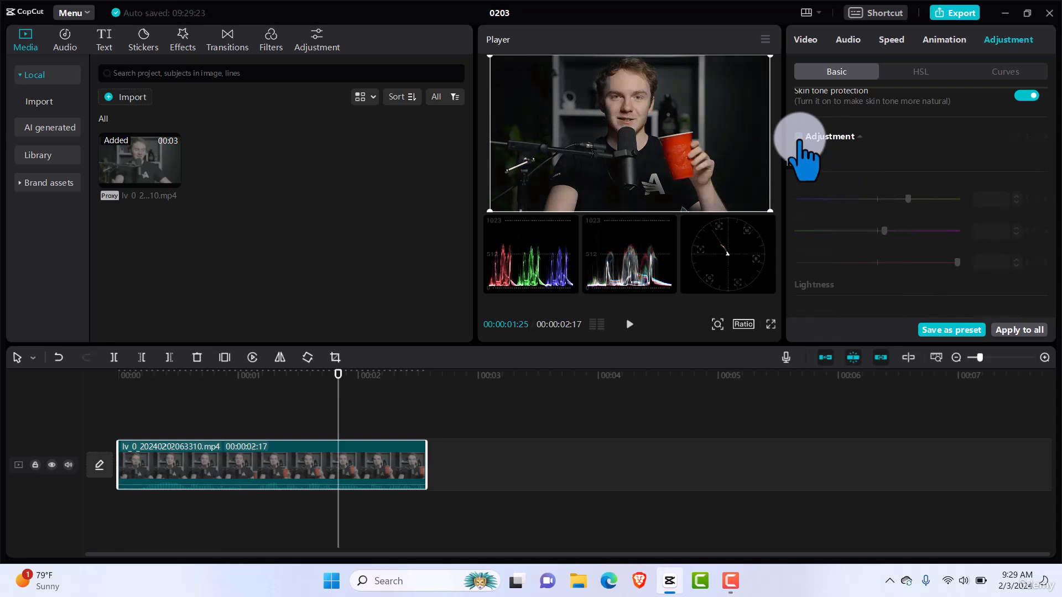
click(798, 136)
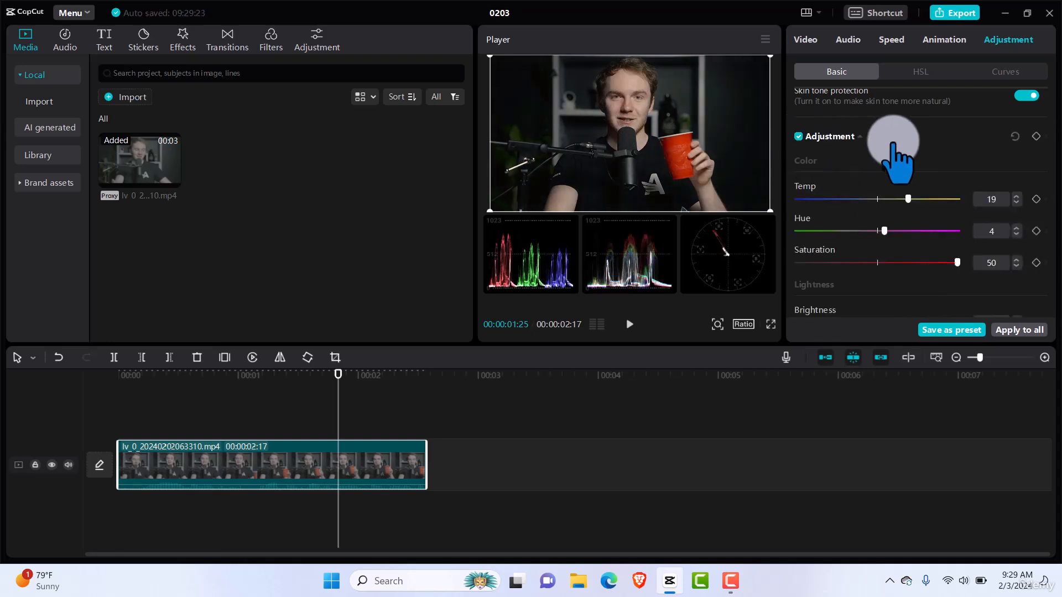
Try raising the clip's whites to 16 and shifting its blacks, then return both to 0.
scroll(896, 160, down, 5)
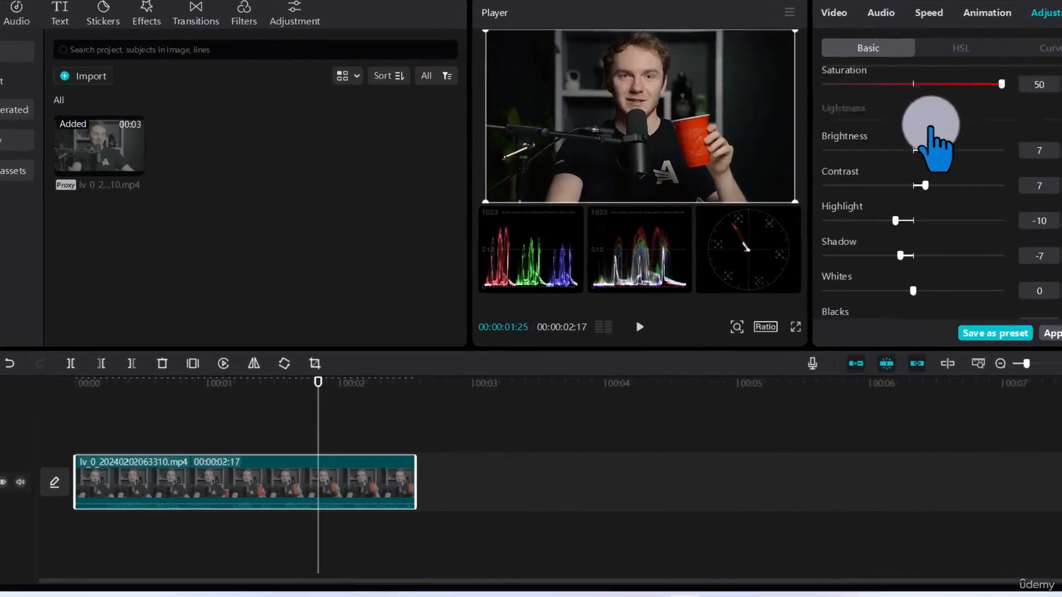
scroll(935, 145, down, 3)
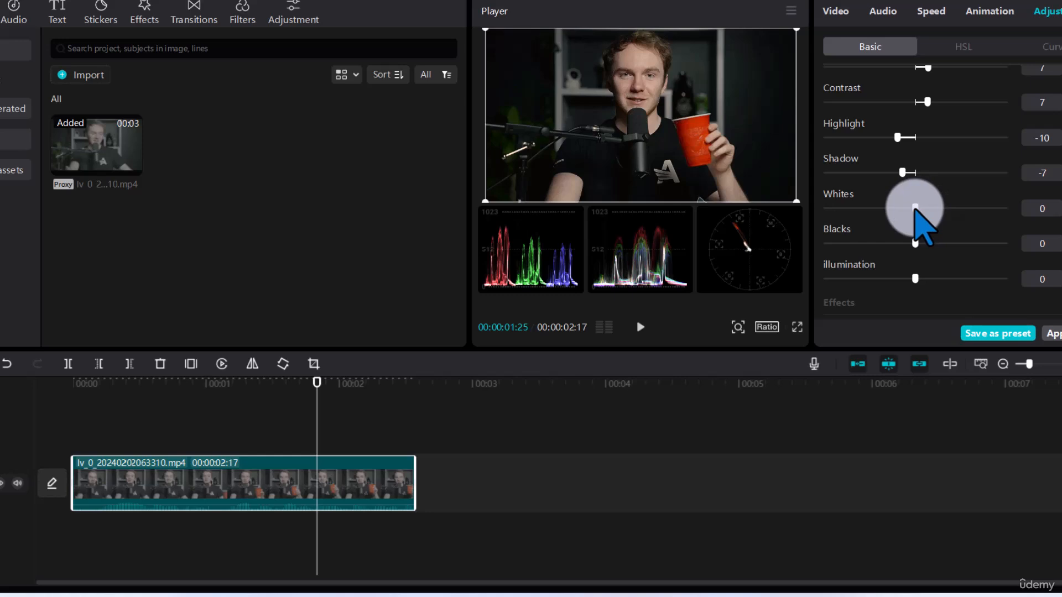
drag(915, 209, 942, 213)
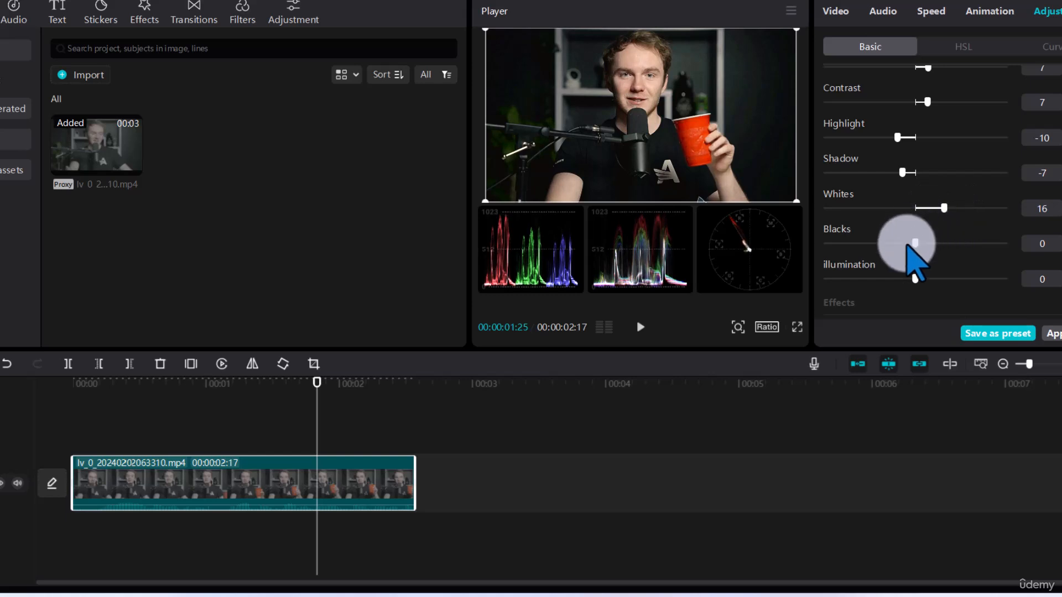
mouse_move(914, 244)
mouse_down()
mouse_move(885, 243)
mouse_move(914, 244)
mouse_up()
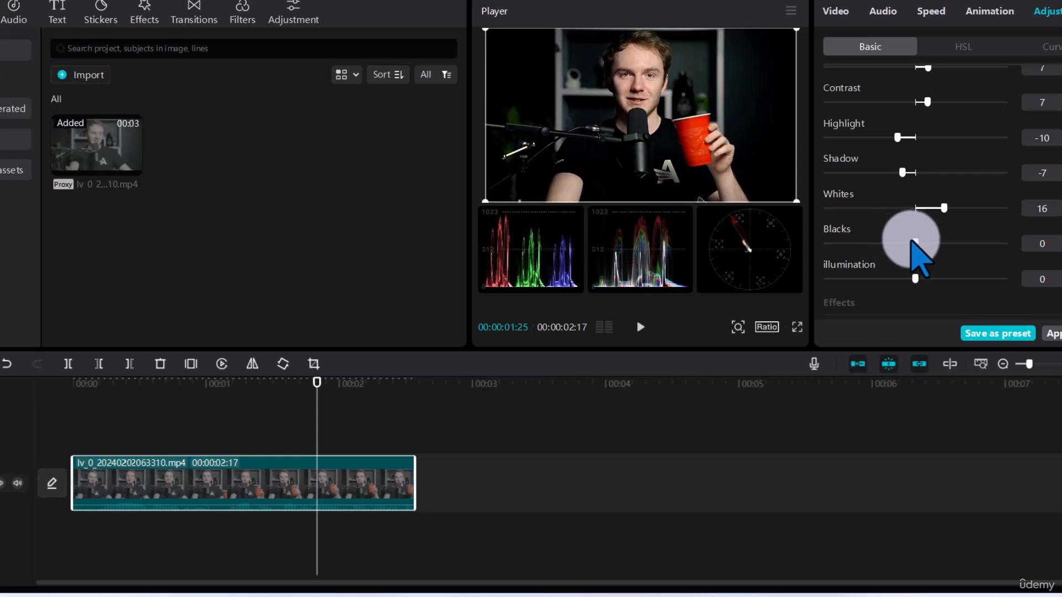
drag(944, 208, 915, 208)
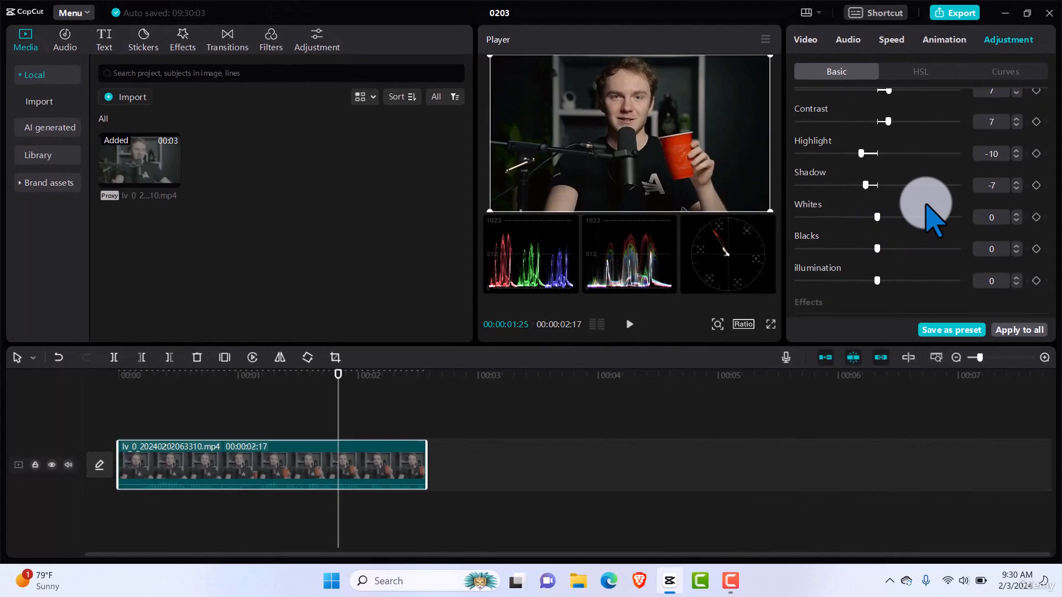
Set the clip's sharpen to 1 and clarity to 6 in the effects adjustments.
scroll(925, 204, down, 4)
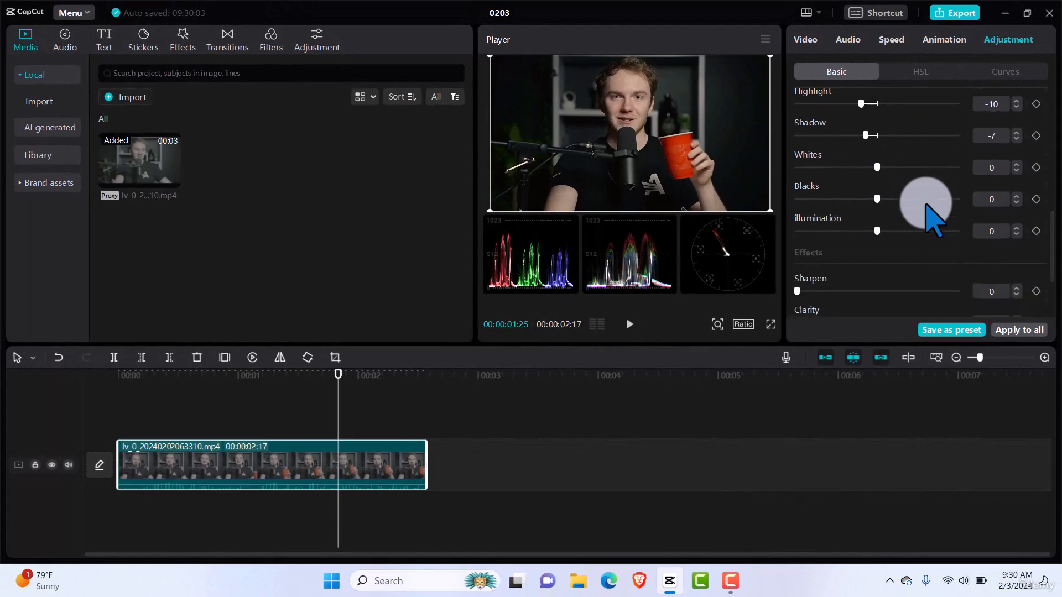
scroll(926, 205, down, 1)
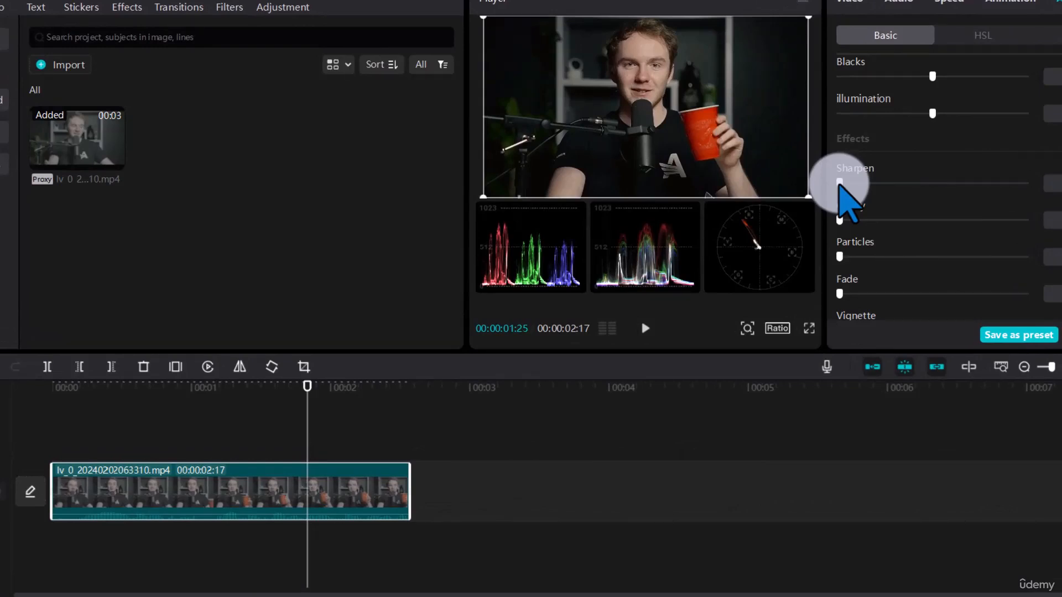
drag(839, 187, 858, 187)
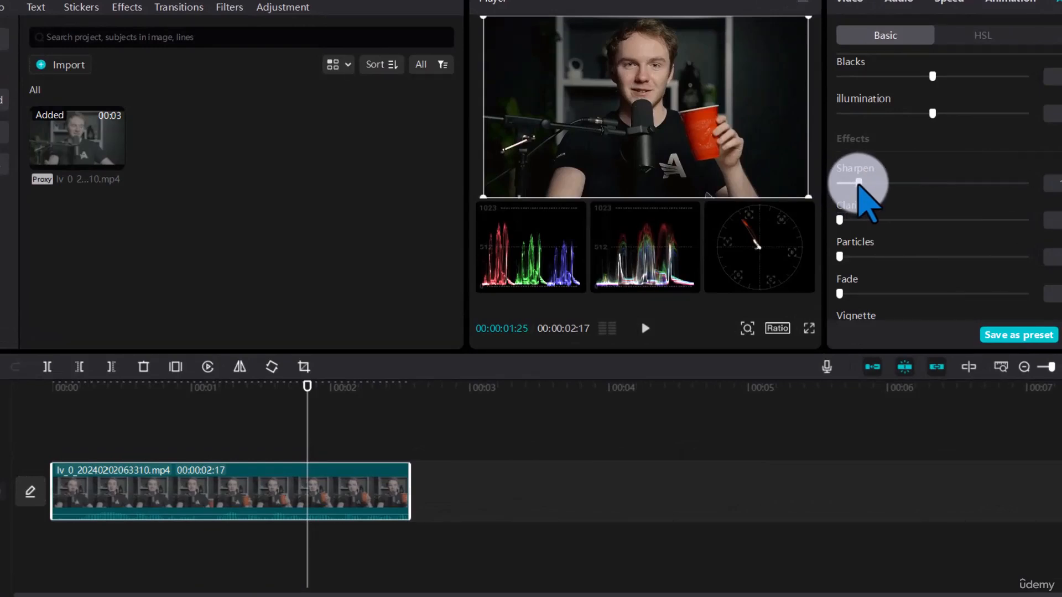
mouse_move(859, 187)
mouse_down()
mouse_move(975, 183)
mouse_move(840, 183)
mouse_up()
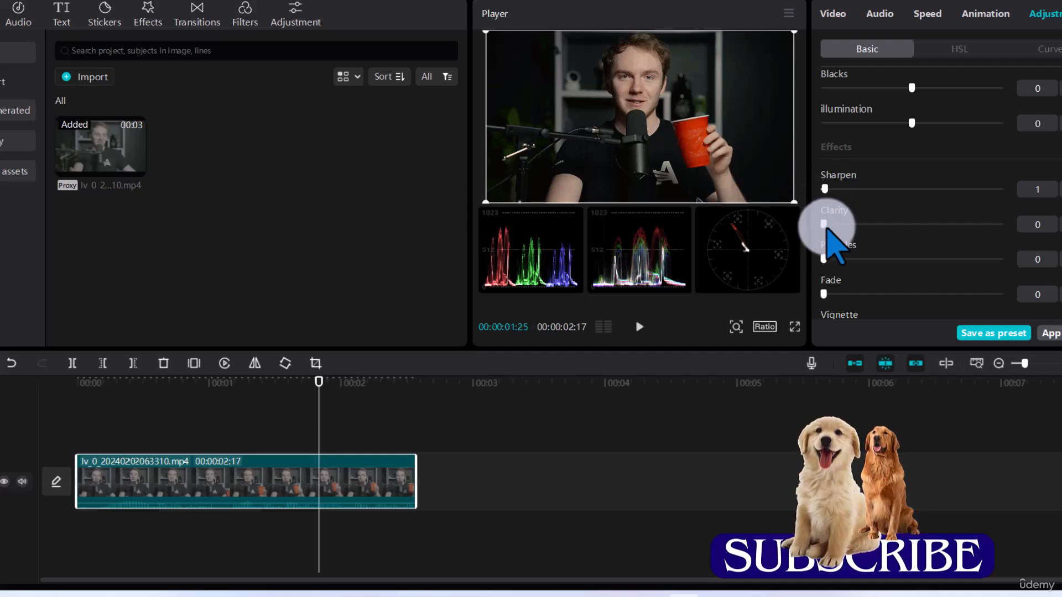
drag(823, 224, 921, 224)
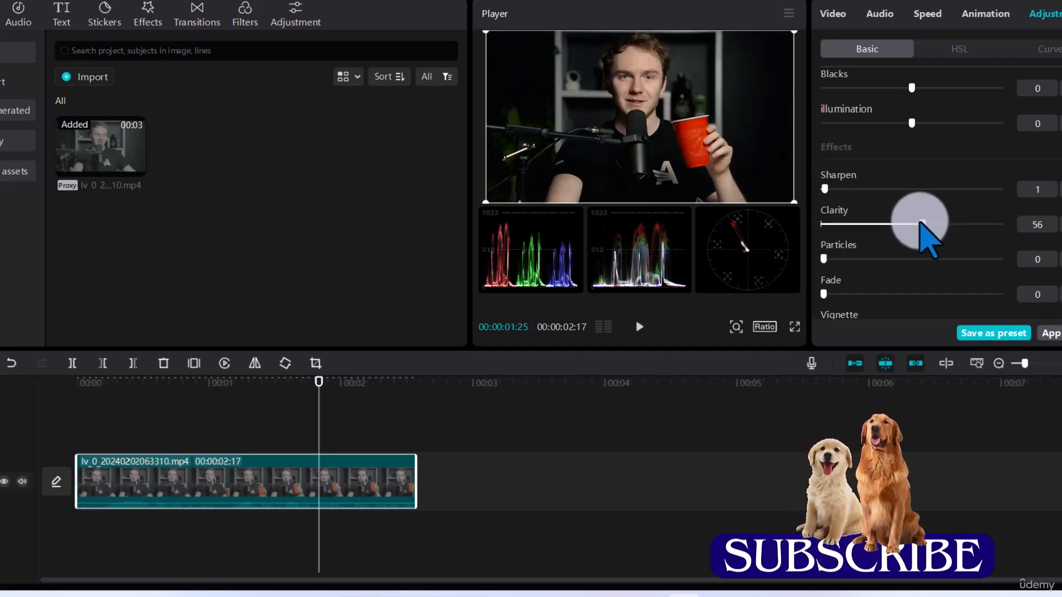
drag(921, 223, 833, 223)
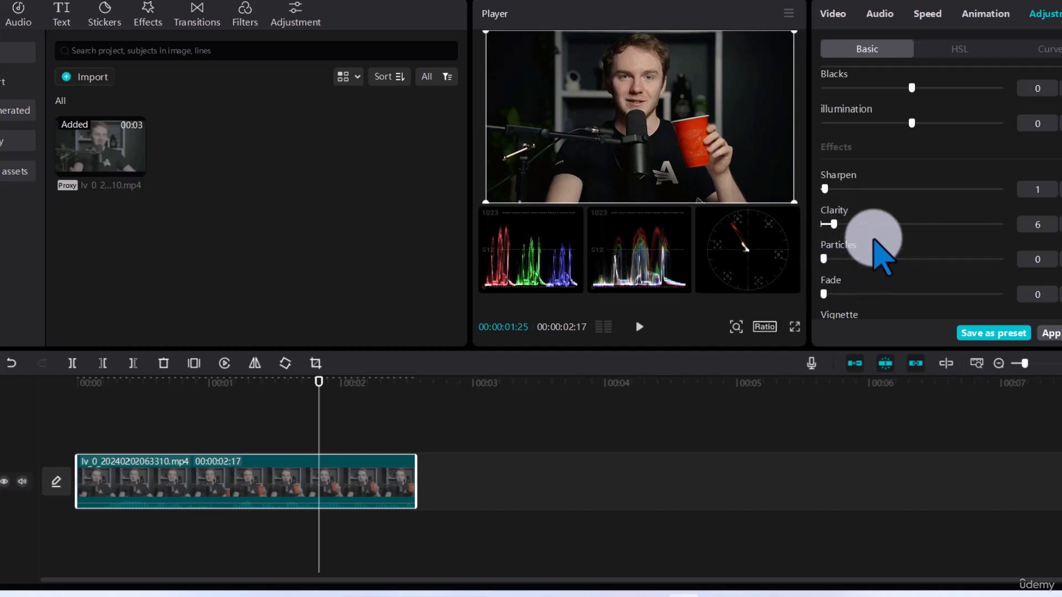
Set the saturation of the clip's red color range to 57 in the HSL adjustments.
scroll(874, 239, down, 1)
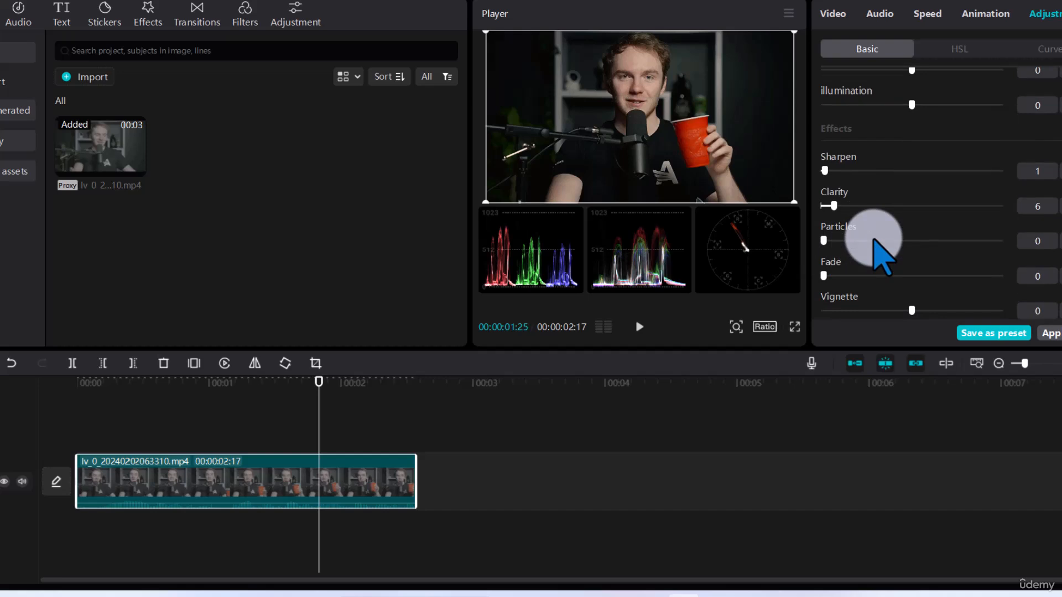
scroll(875, 241, up, 10)
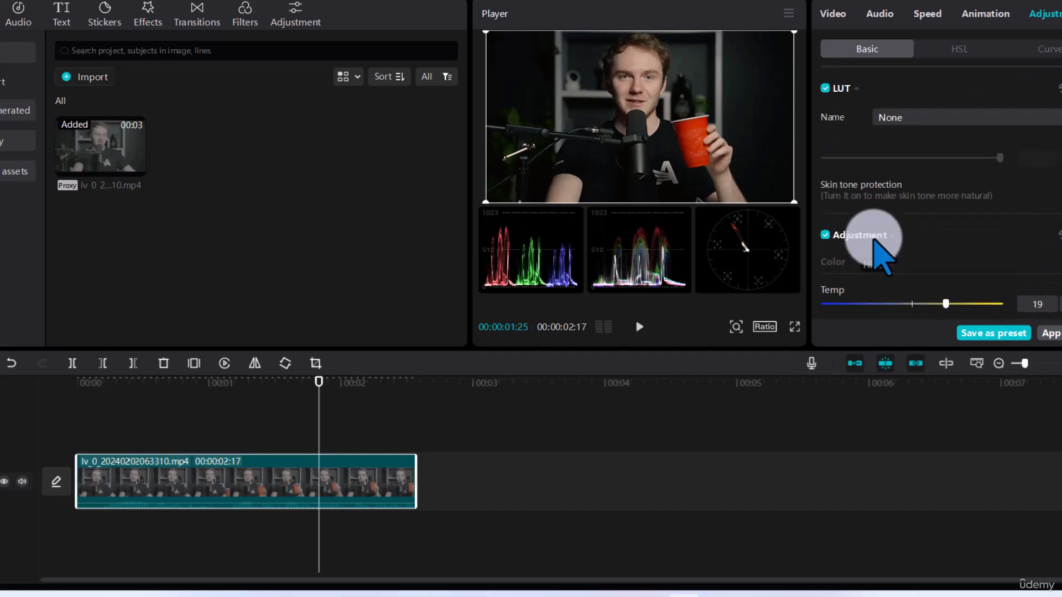
click(959, 48)
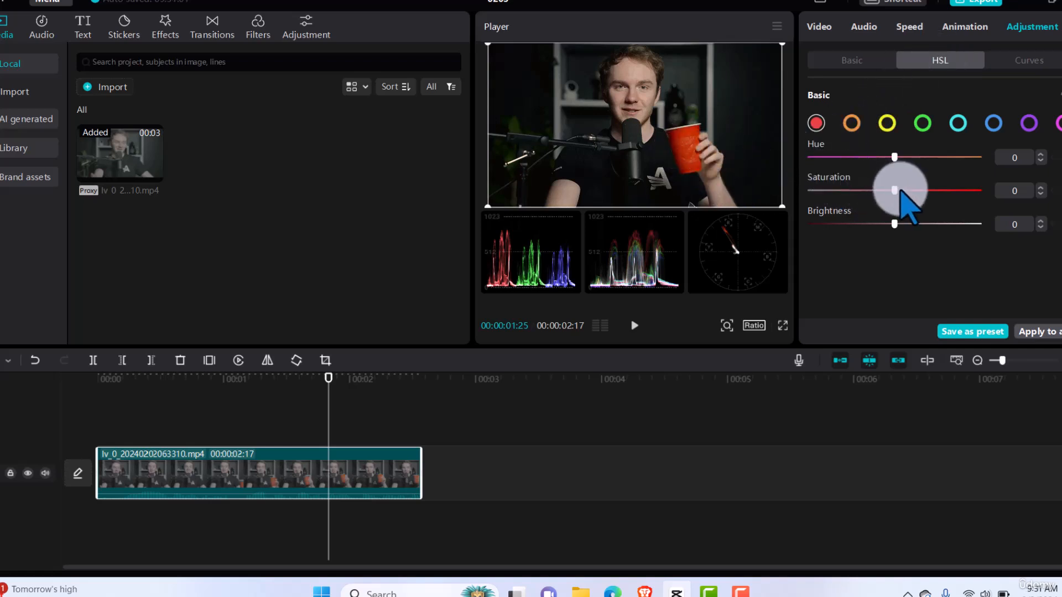
drag(901, 190, 941, 190)
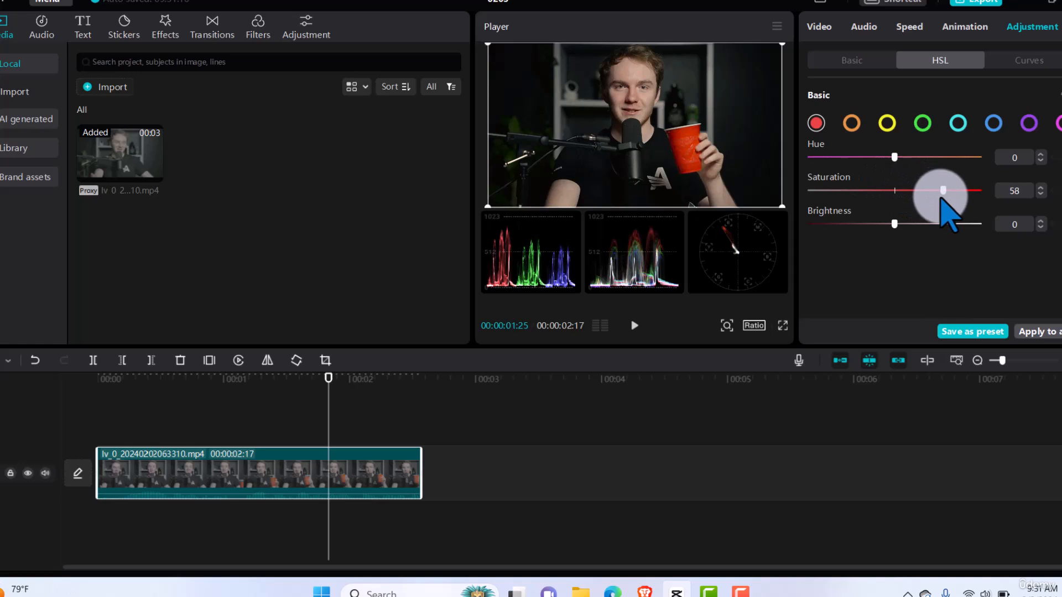
drag(938, 197, 941, 197)
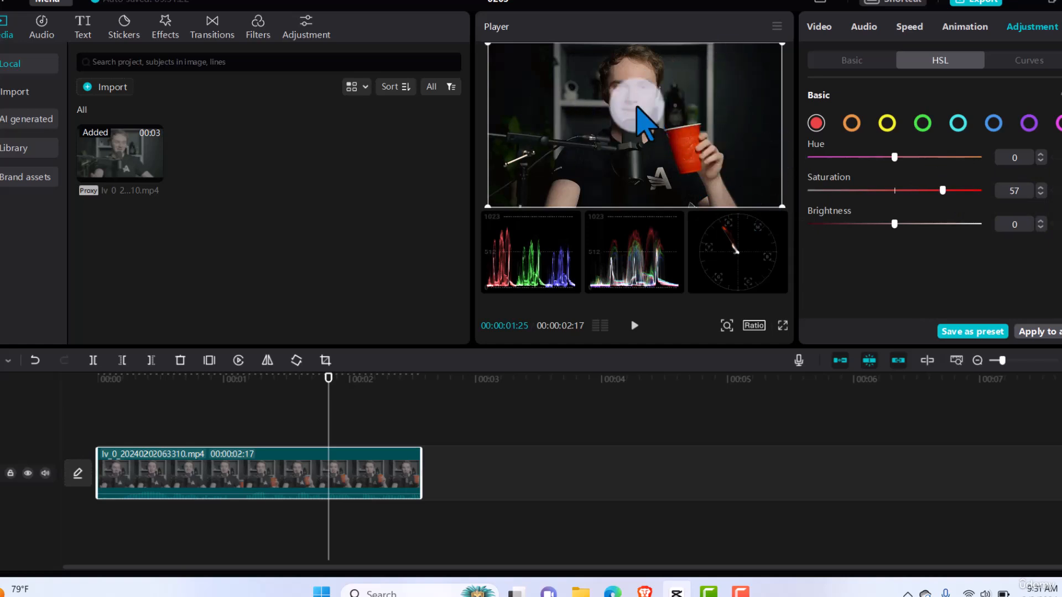
Test the green color range's saturation at -88, then set it to 72 in the HSL adjustments.
click(923, 125)
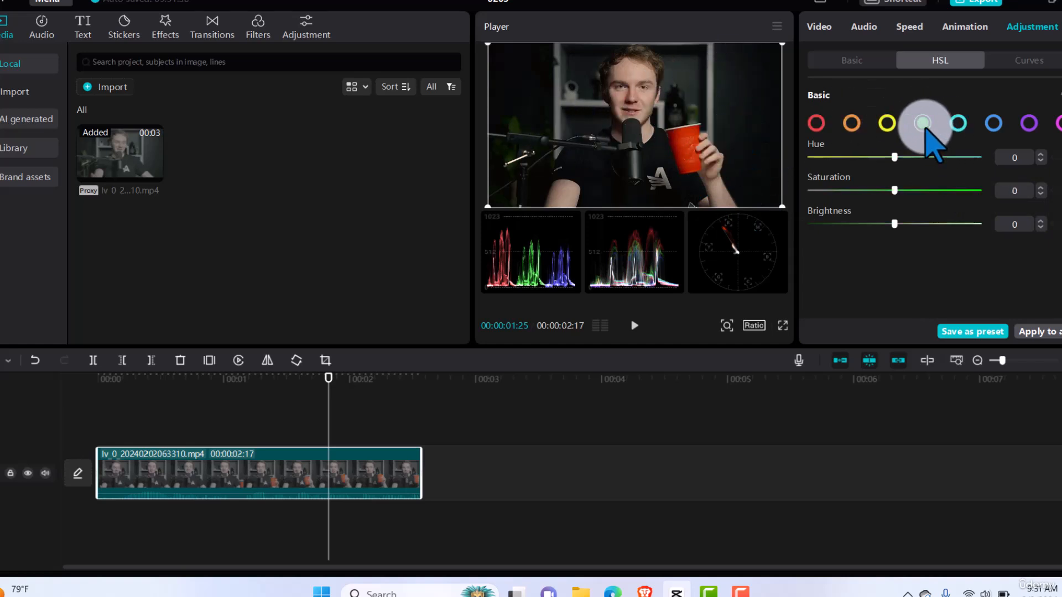
mouse_move(894, 190)
mouse_down()
mouse_move(953, 191)
mouse_move(896, 190)
mouse_up()
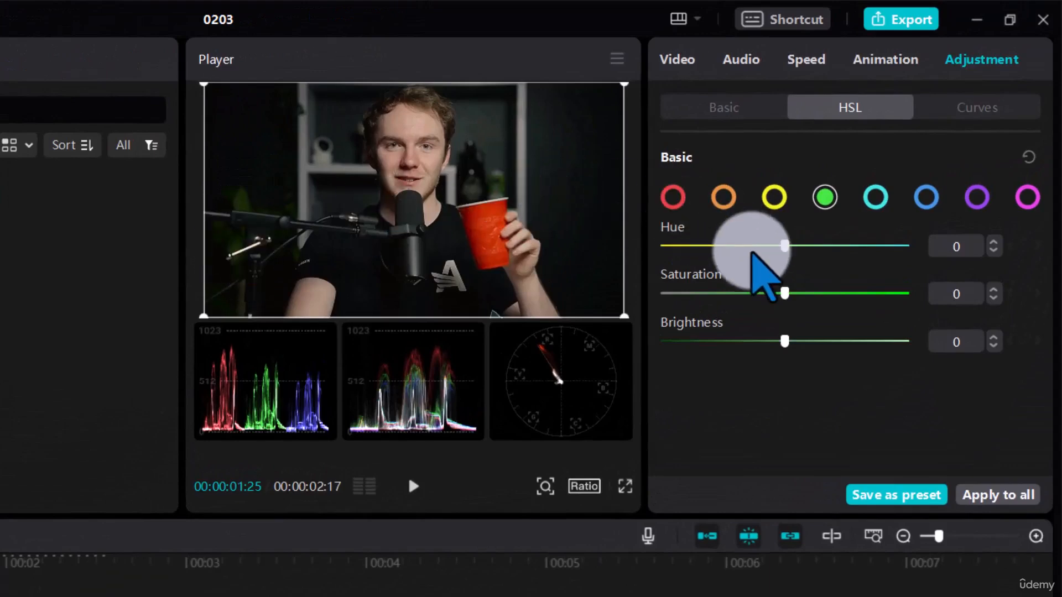
drag(784, 293, 676, 290)
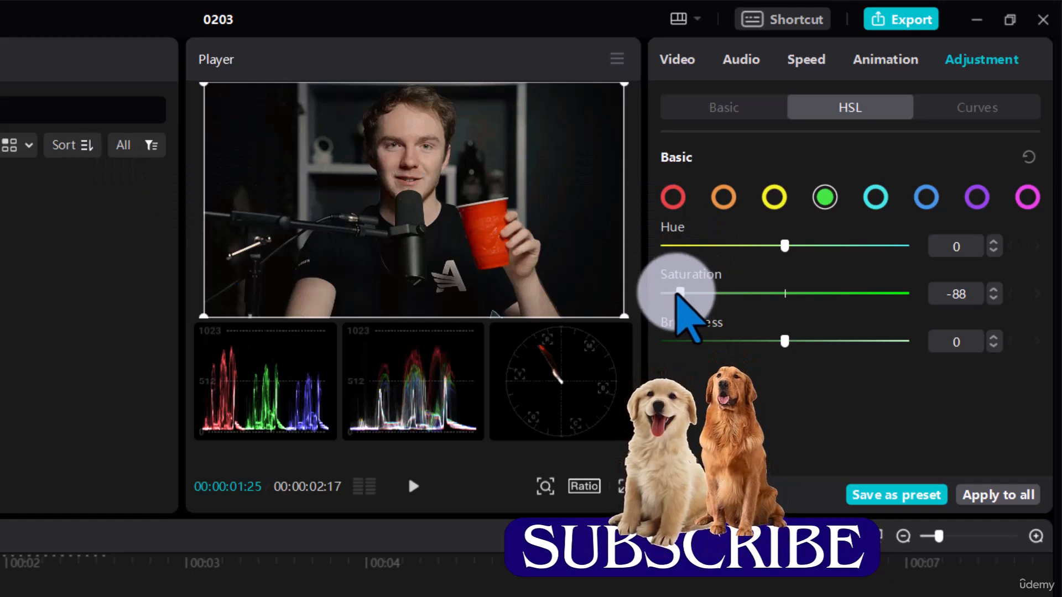
drag(679, 294, 871, 293)
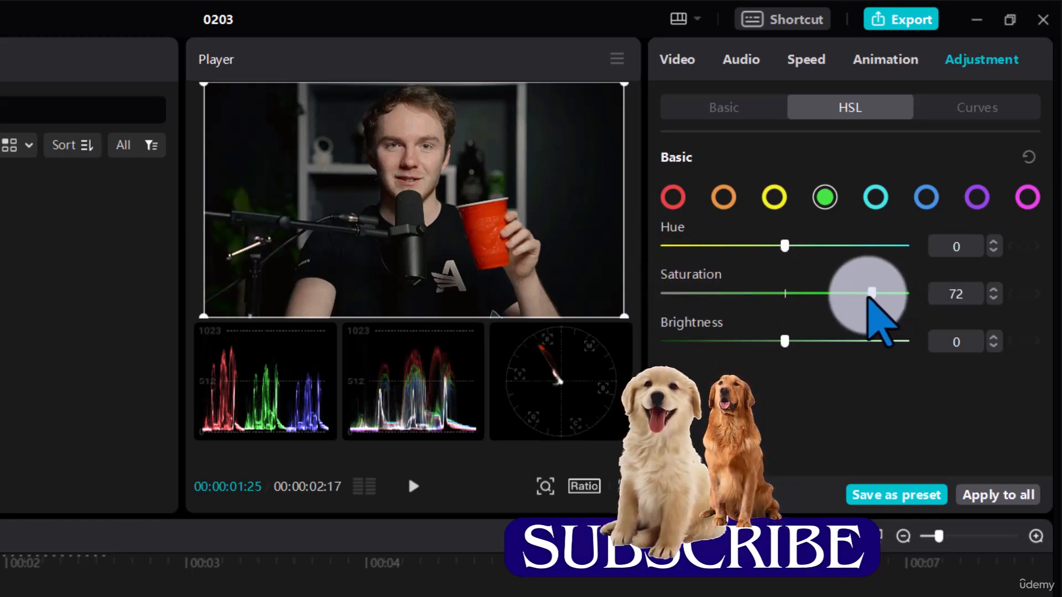